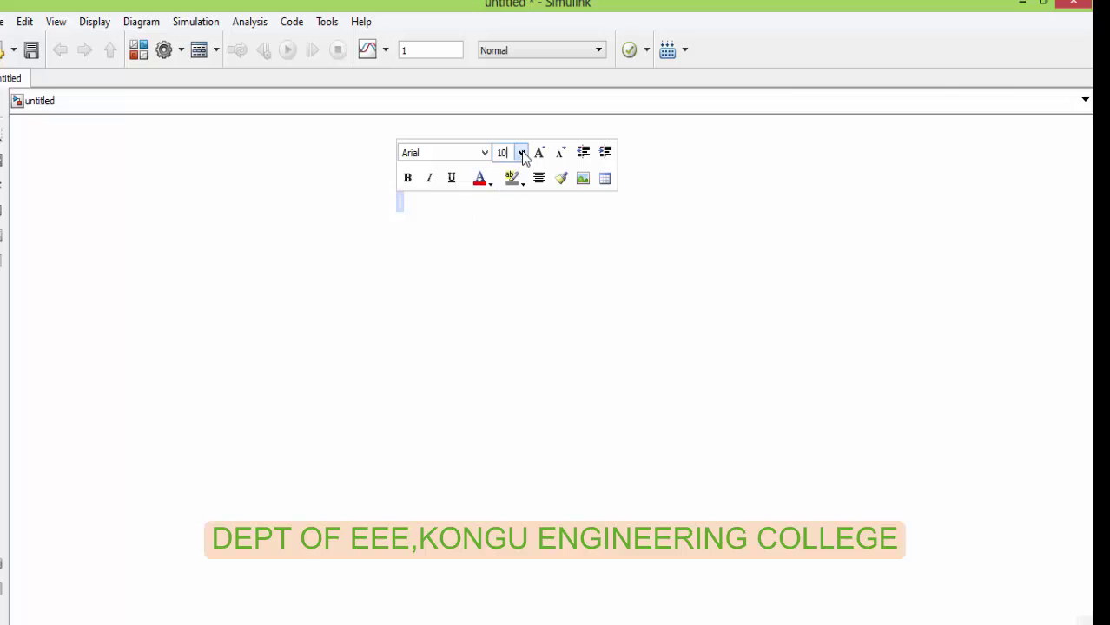
Step: Set the annotation font size to 18 and type the title DIODE IN DC
{"action": "left_click", "coordinate": [521, 153]}
{"action": "left_click", "coordinate": [501, 272]}
{"action": "type", "text": "dio"}
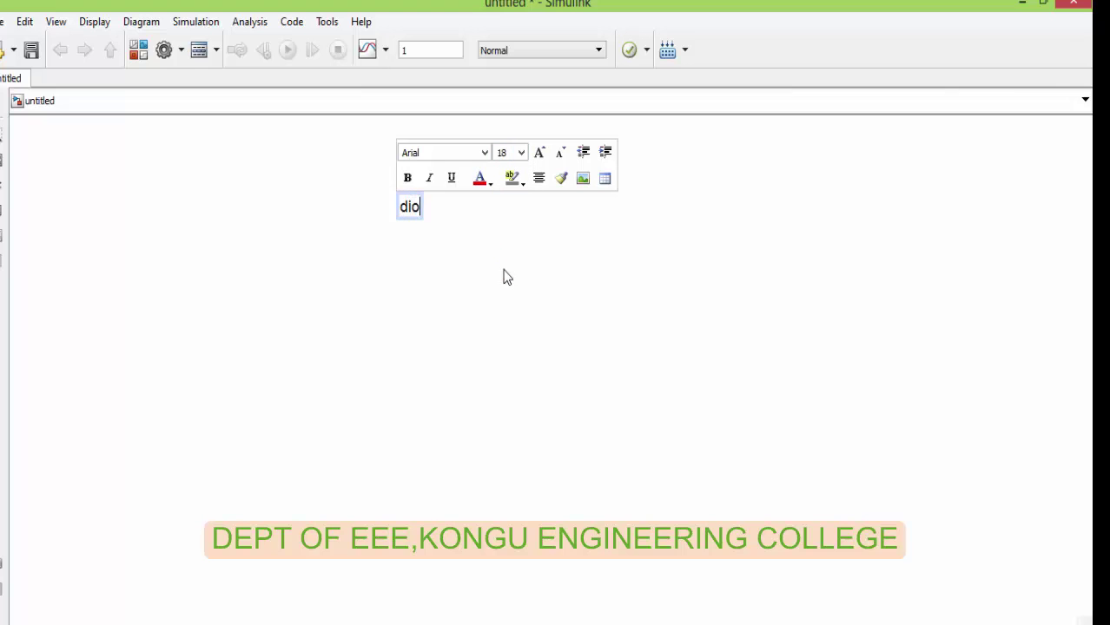
{"action": "key", "text": "BackSpace"}
{"action": "key", "text": "BackSpace"}
{"action": "key", "text": "BackSpace"}
{"action": "type", "text": "DIODE "}
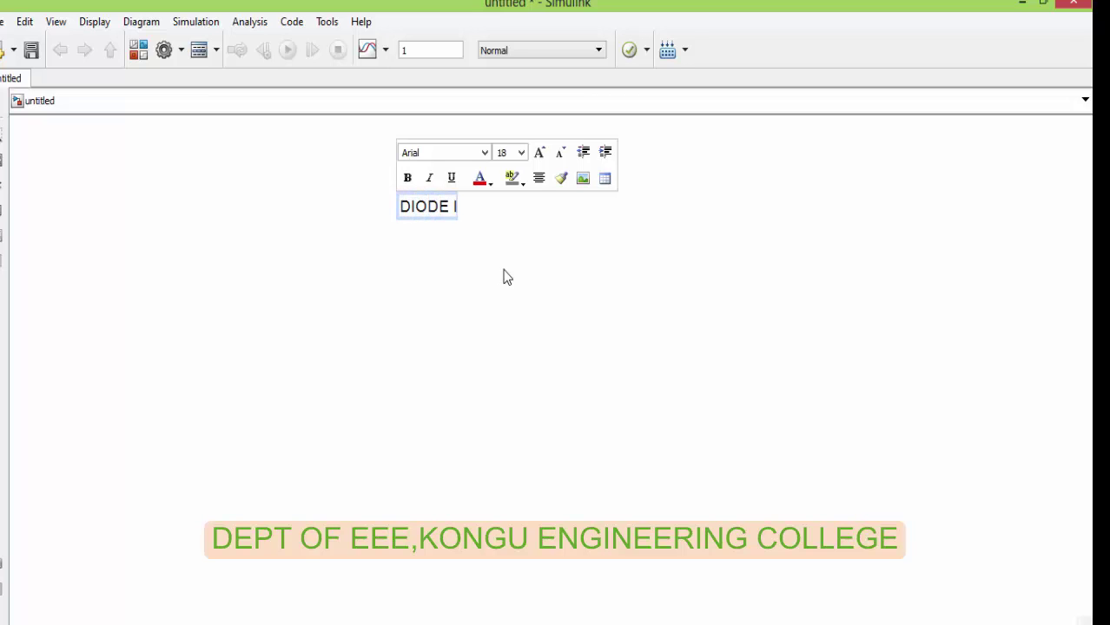
{"action": "type", "text": "IN DC"}
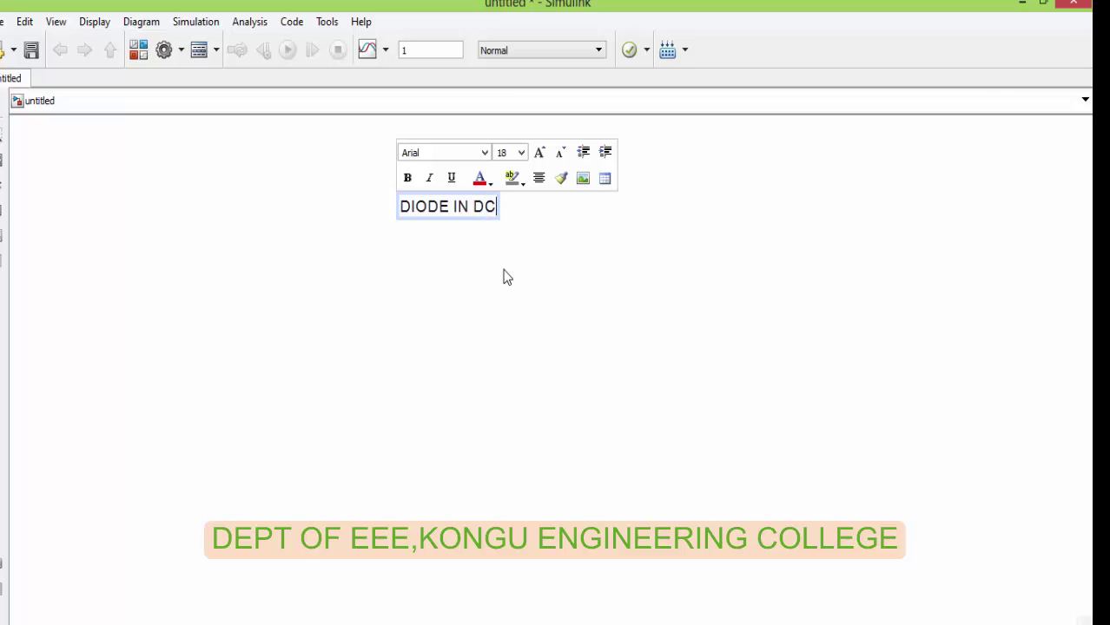
Step: Keep the whole DIODE IN DC title at size 18 and start a second annotation at upper right
{"action": "left_click_drag", "start_coordinate": [401, 205], "coordinate": [500, 211]}
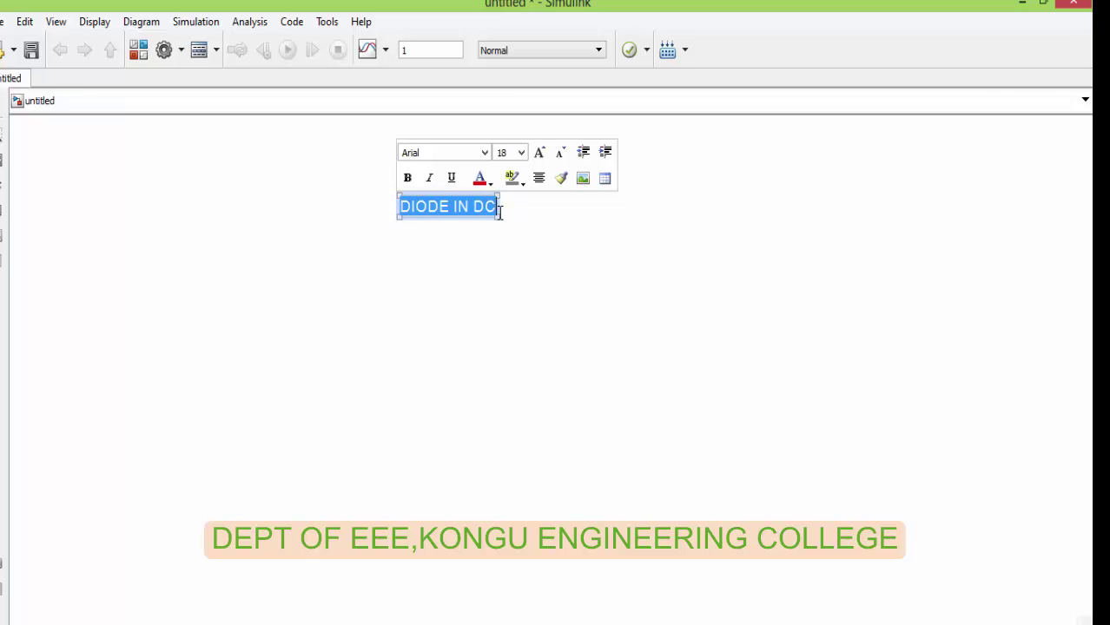
{"action": "left_click", "coordinate": [521, 153]}
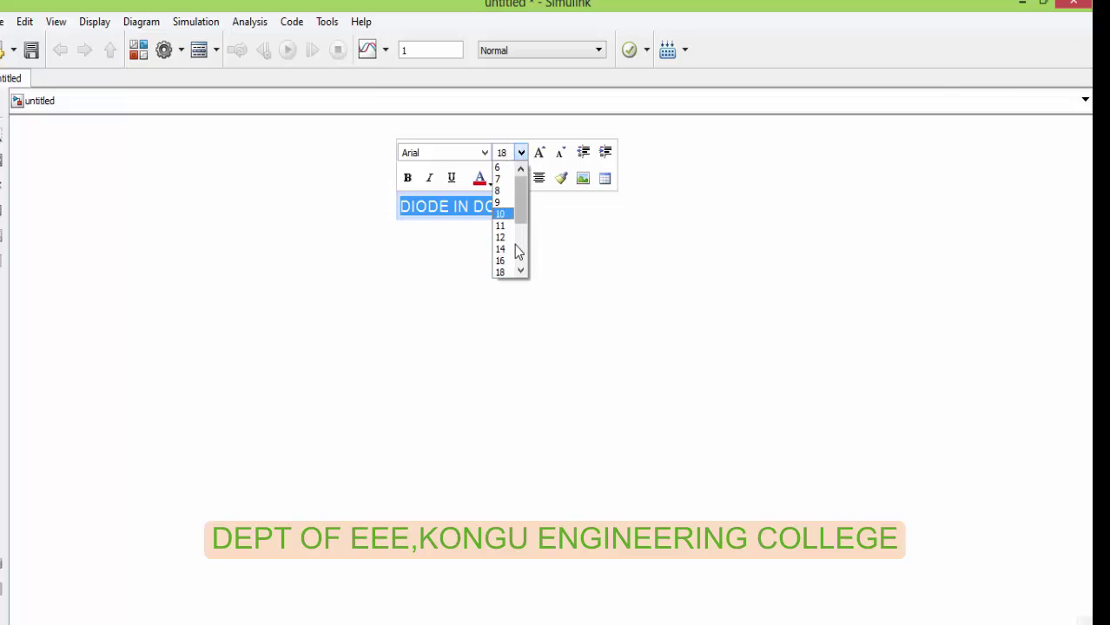
{"action": "scroll", "coordinate": [514, 251], "scroll_direction": "down", "scroll_amount": 2}
{"action": "left_click", "coordinate": [504, 273]}
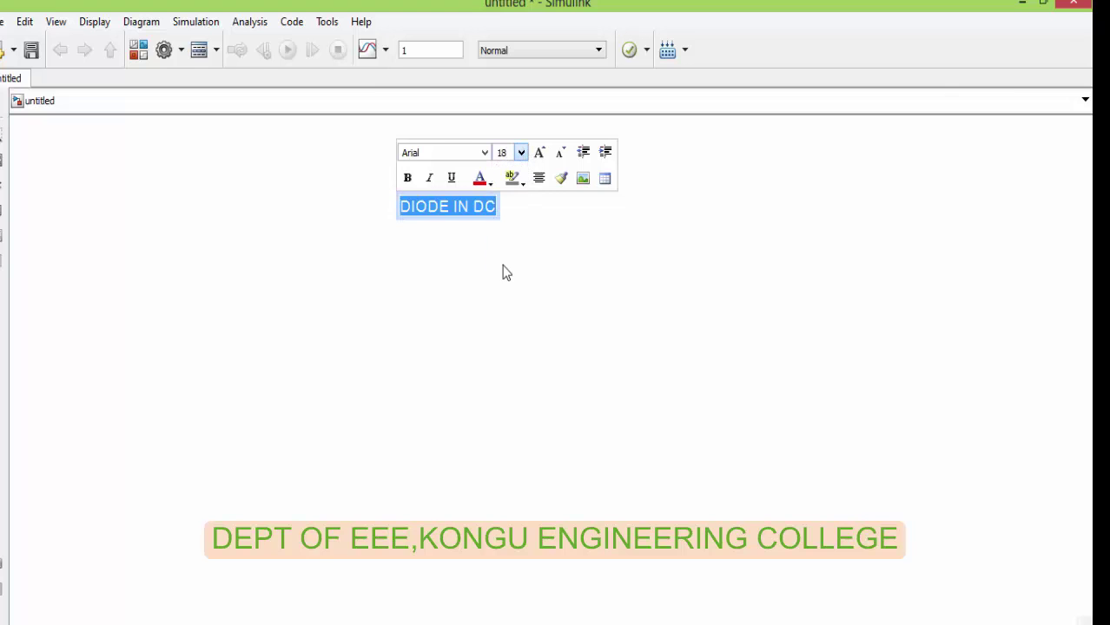
{"action": "left_click", "coordinate": [504, 275]}
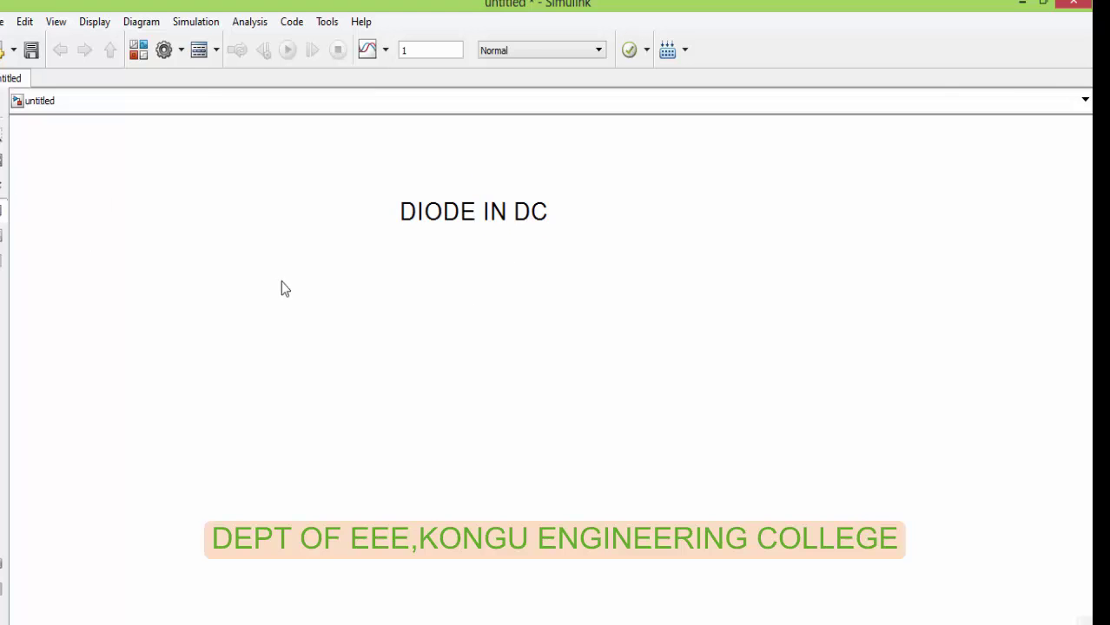
{"action": "double_click", "coordinate": [736, 187]}
Step: Set the new note to size 22 and type DIODE IS A SEMICONDUCTOR
{"action": "left_click", "coordinate": [857, 144]}
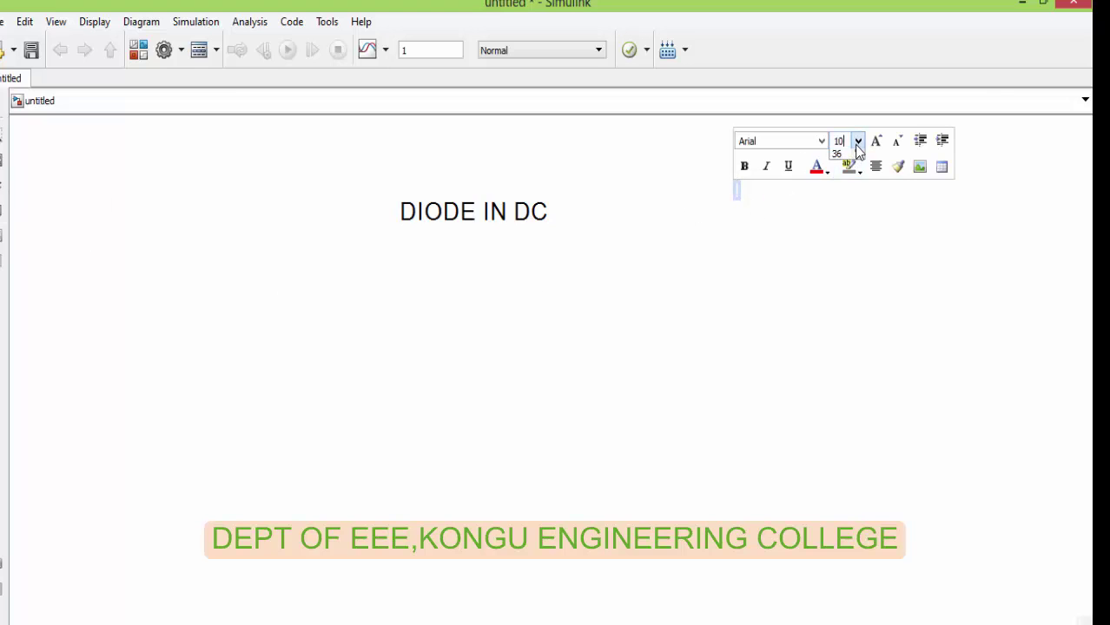
{"action": "left_click", "coordinate": [841, 244]}
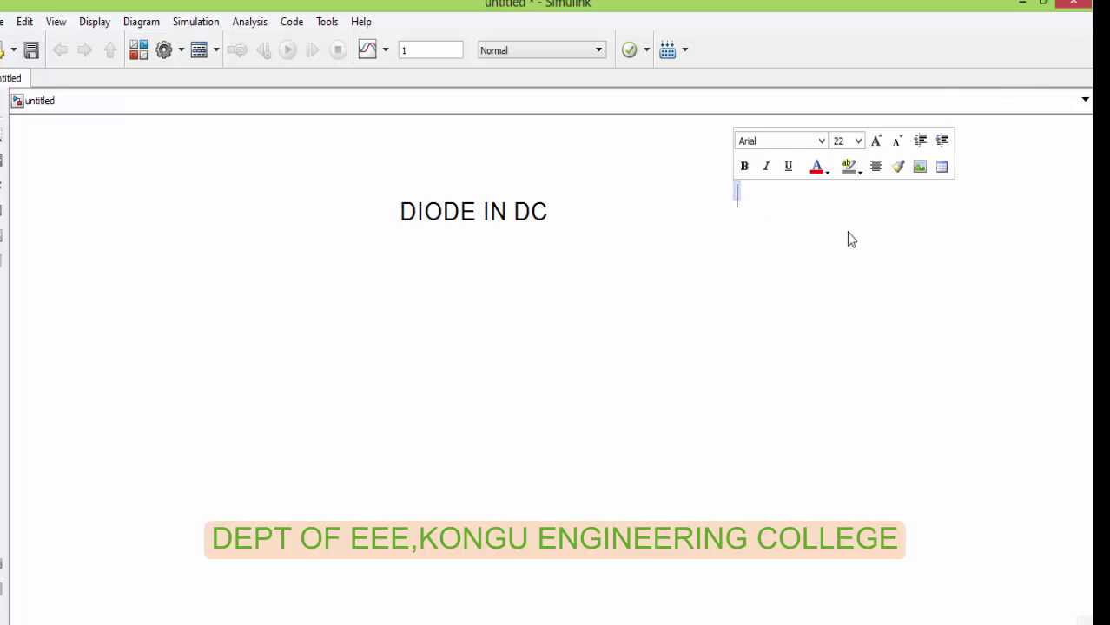
{"action": "type", "text": "DIOD"}
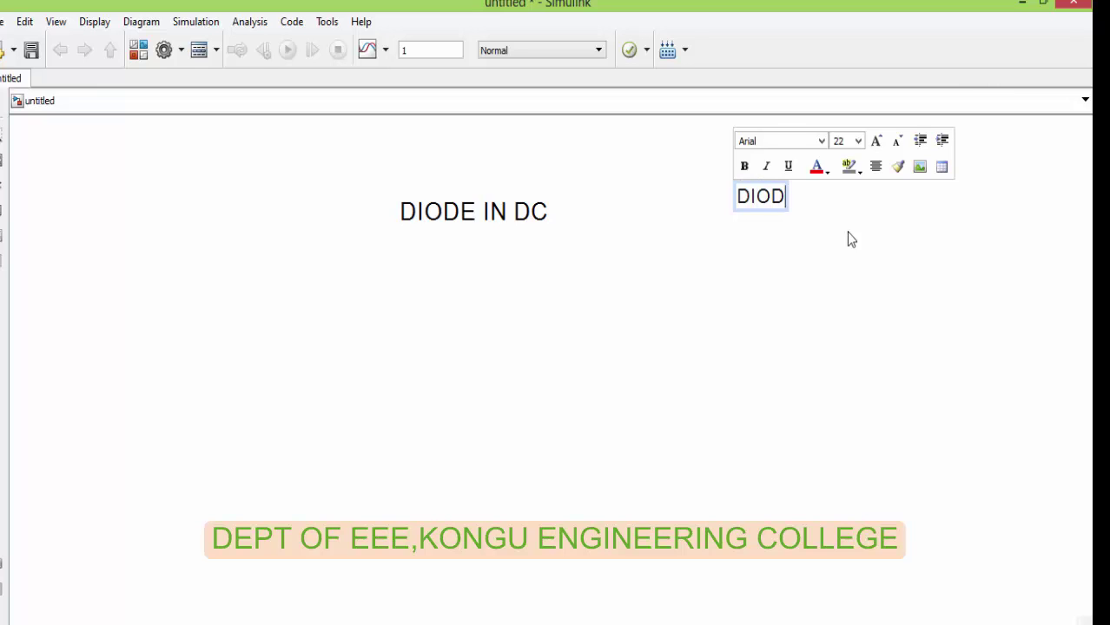
{"action": "type", "text": "E IS "}
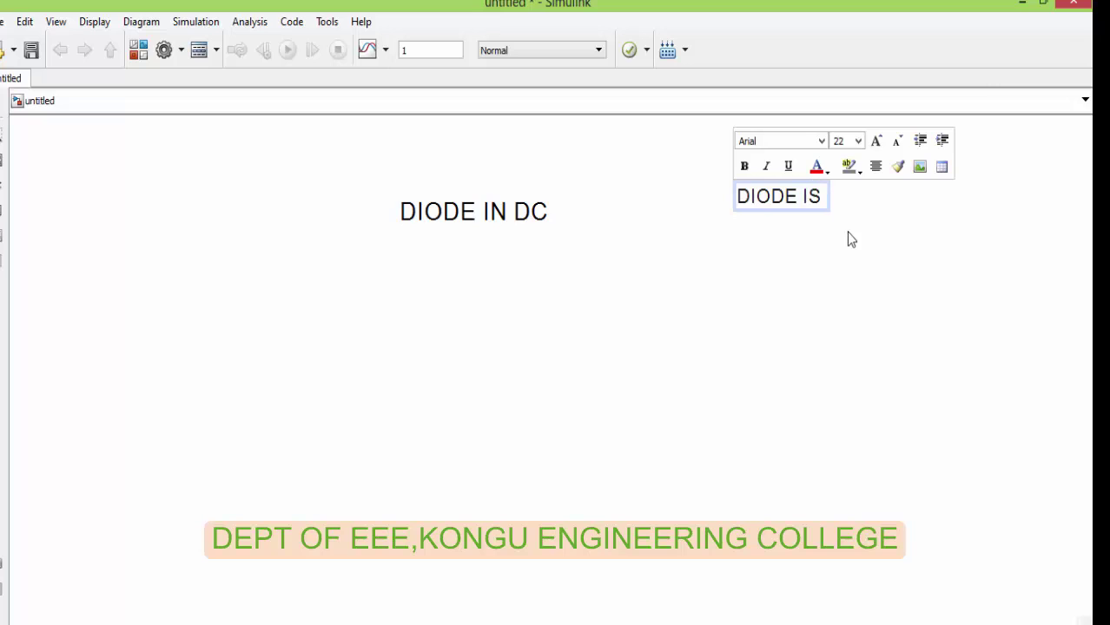
{"action": "type", "text": "A EMI"}
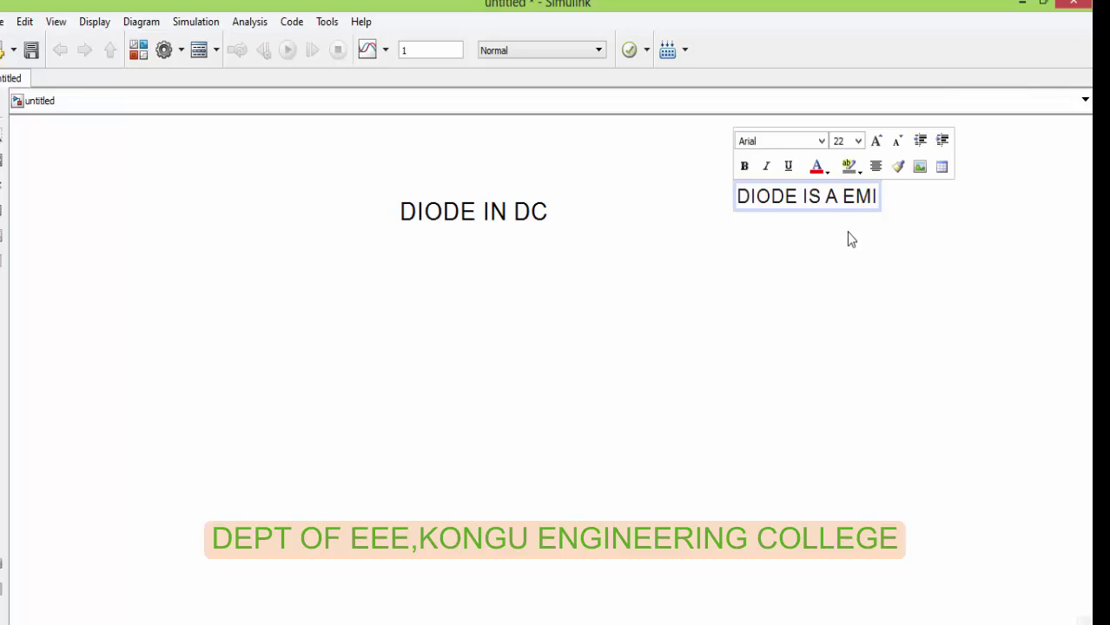
{"action": "key", "text": "BackSpace"}
{"action": "key", "text": "BackSpace"}
{"action": "key", "text": "BackSpace"}
{"action": "type", "text": "SEMICON"}
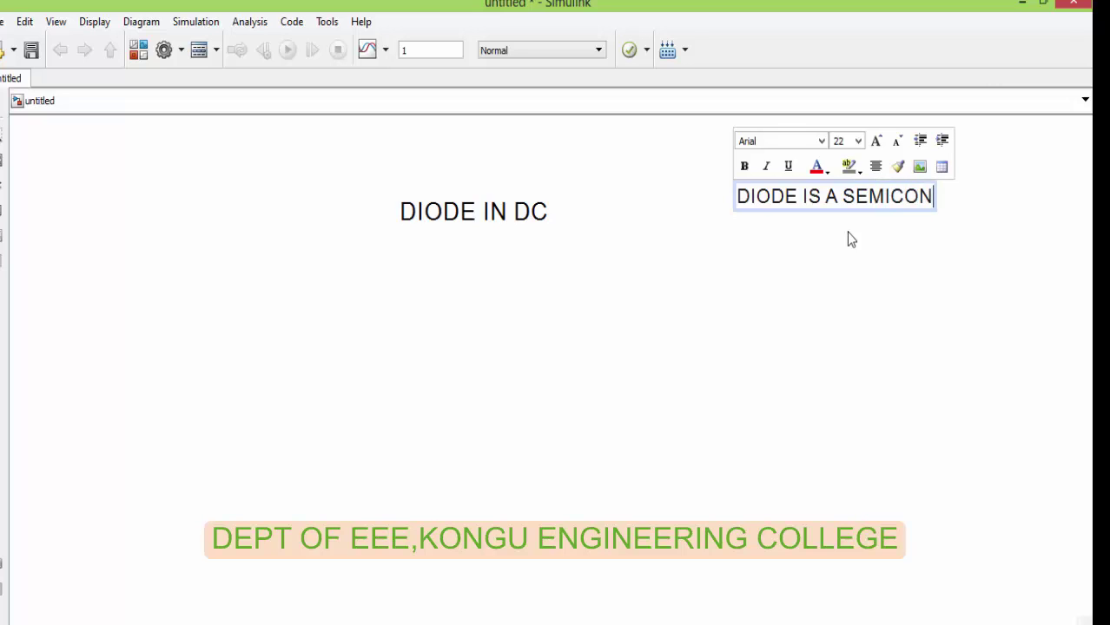
{"action": "type", "text": "DUCTOR"}
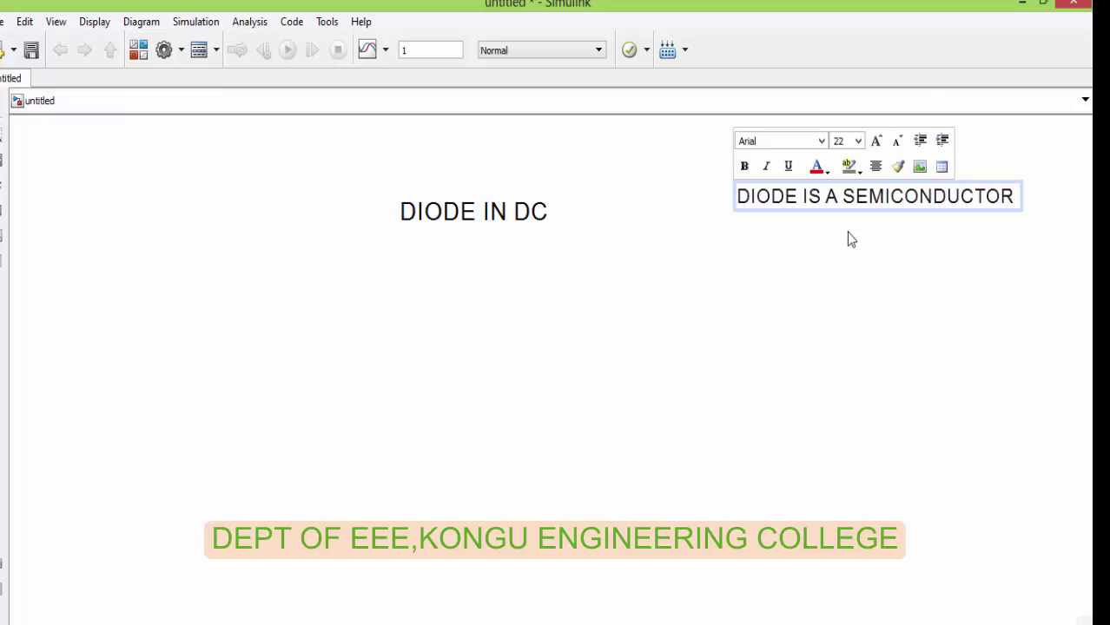
Step: Add the line IT CONDUCTS IN FORWARD BIAS and begin a third line about reverse bias
{"action": "key", "text": "Return"}
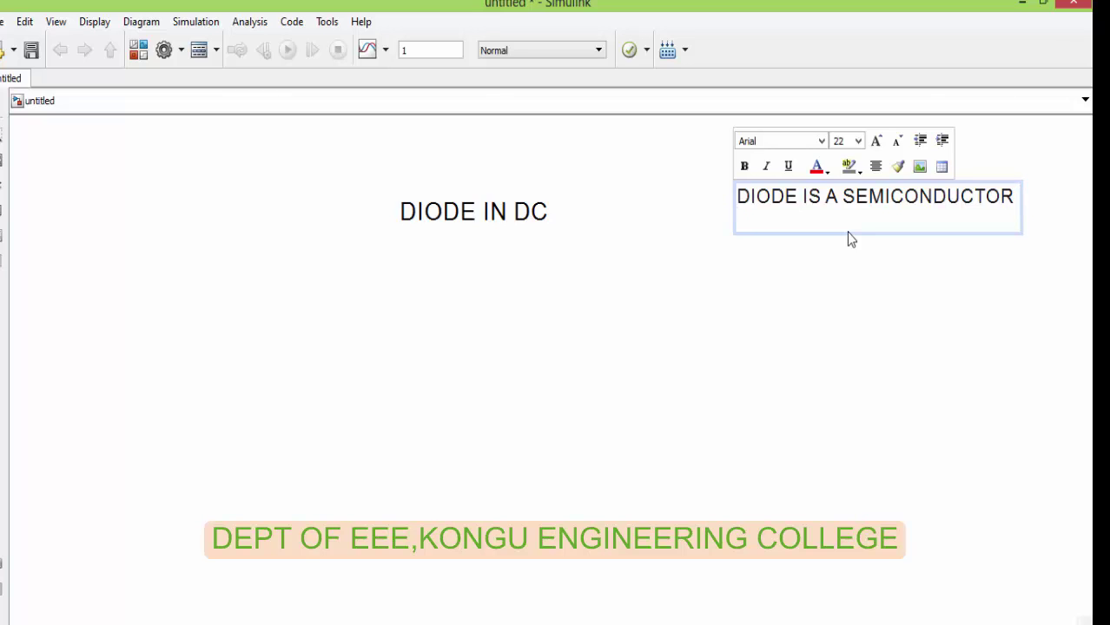
{"action": "type", "text": "IT CONDUCTS"}
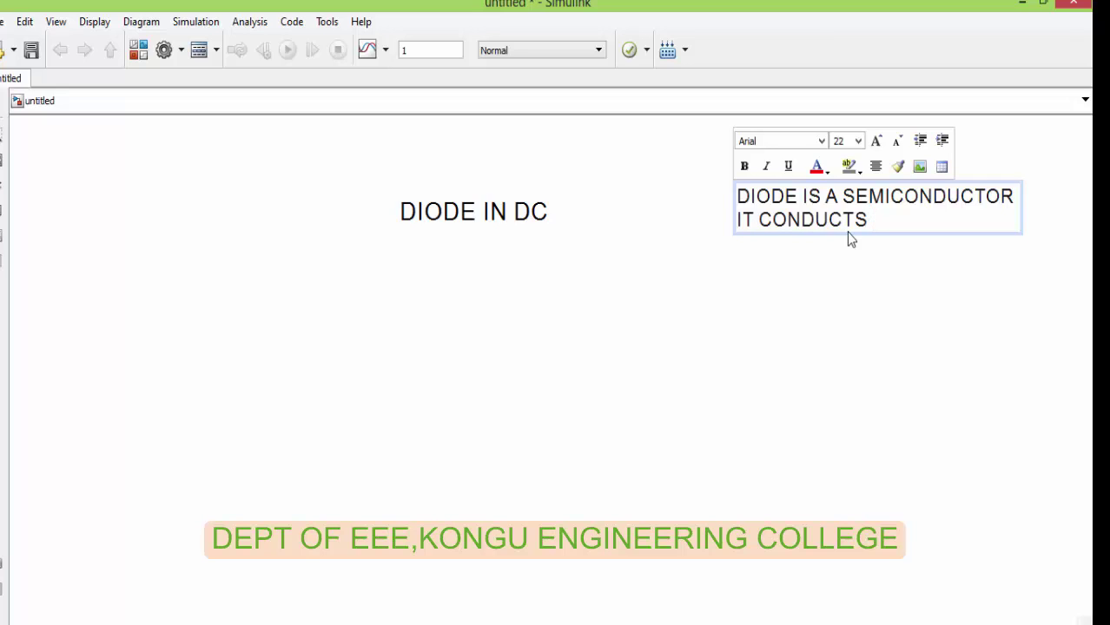
{"action": "type", "text": "IN FORWA"}
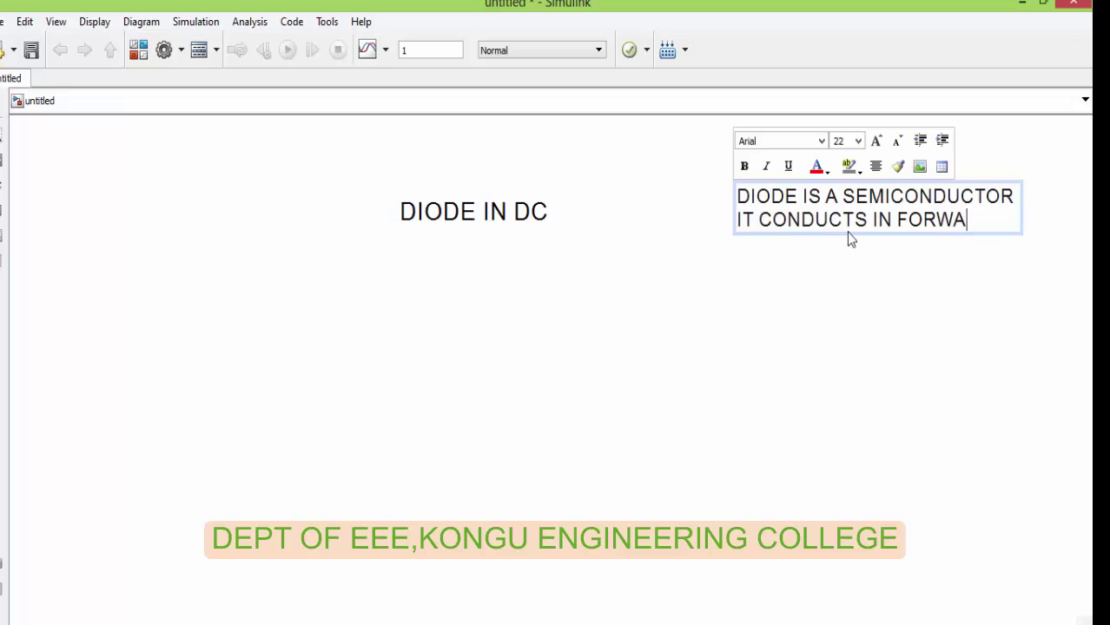
{"action": "type", "text": "RD BIAS"}
{"action": "key", "text": "Return"}
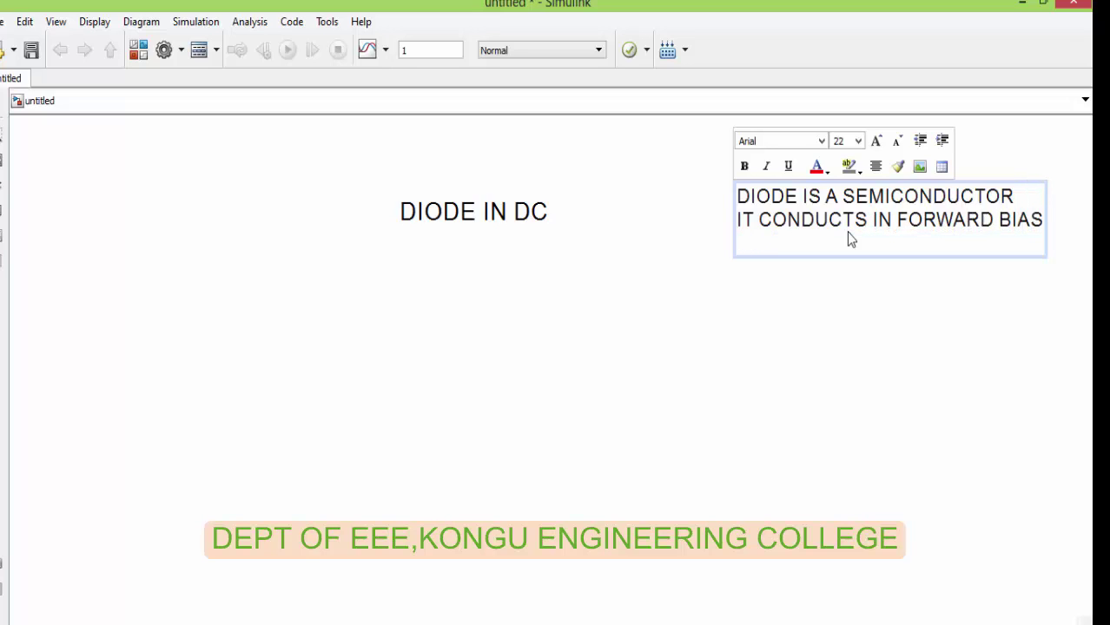
{"action": "type", "text": "IT WILL NO"}
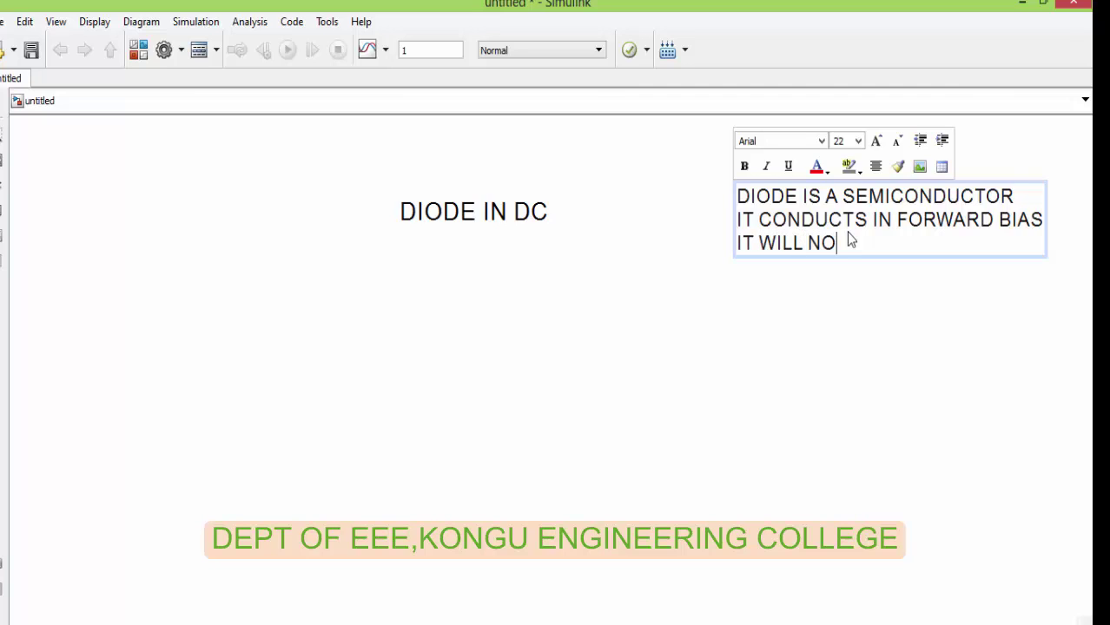
{"action": "type", "text": "T CONDUCT"}
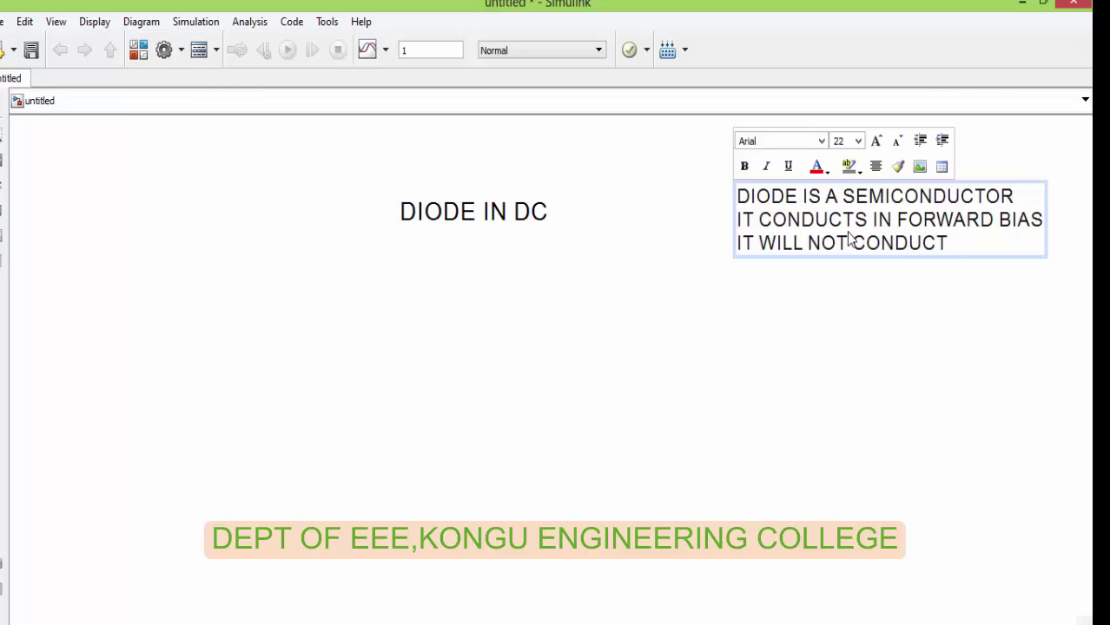
{"action": "type", "text": " IN REVER"}
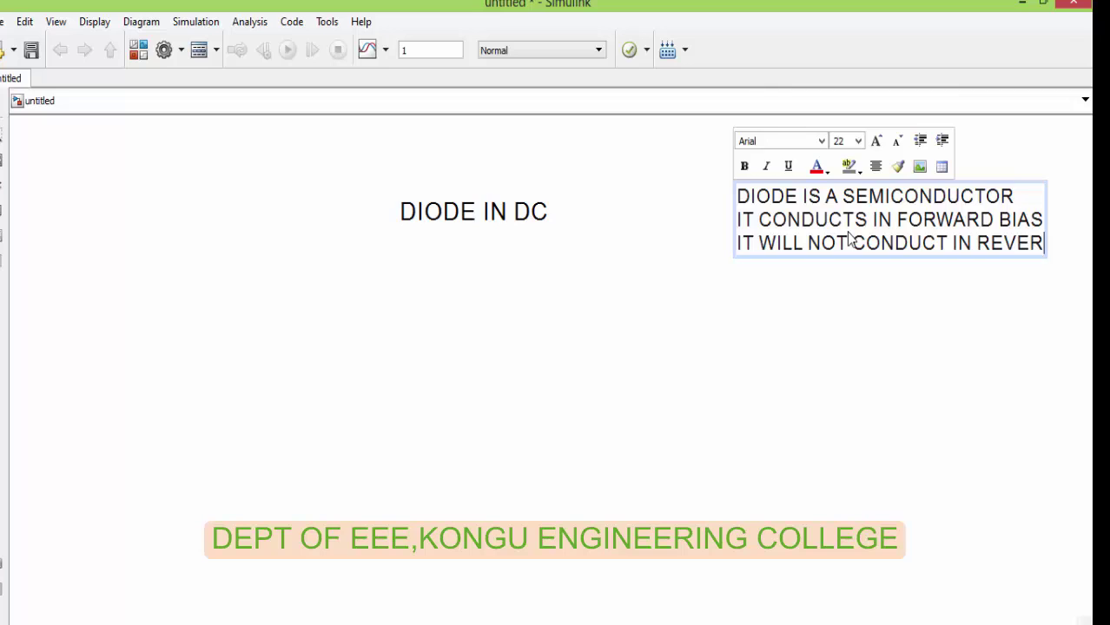
{"action": "type", "text": "E BIA"}
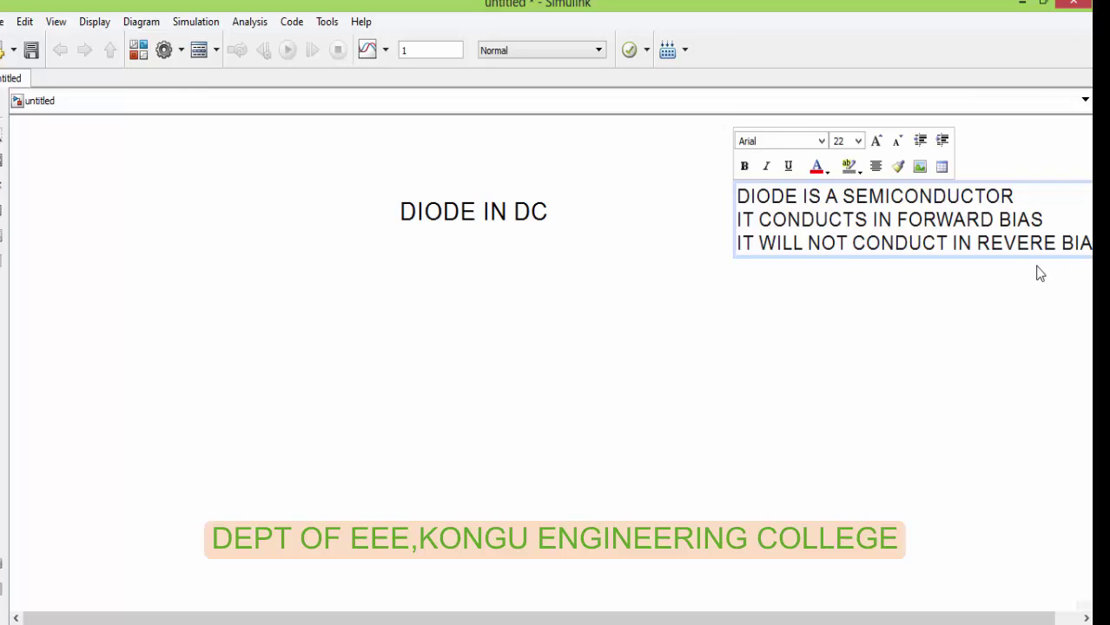
Step: Replace the stray R in REVERE with S on the note's third line
{"action": "left_click", "coordinate": [1027, 242]}
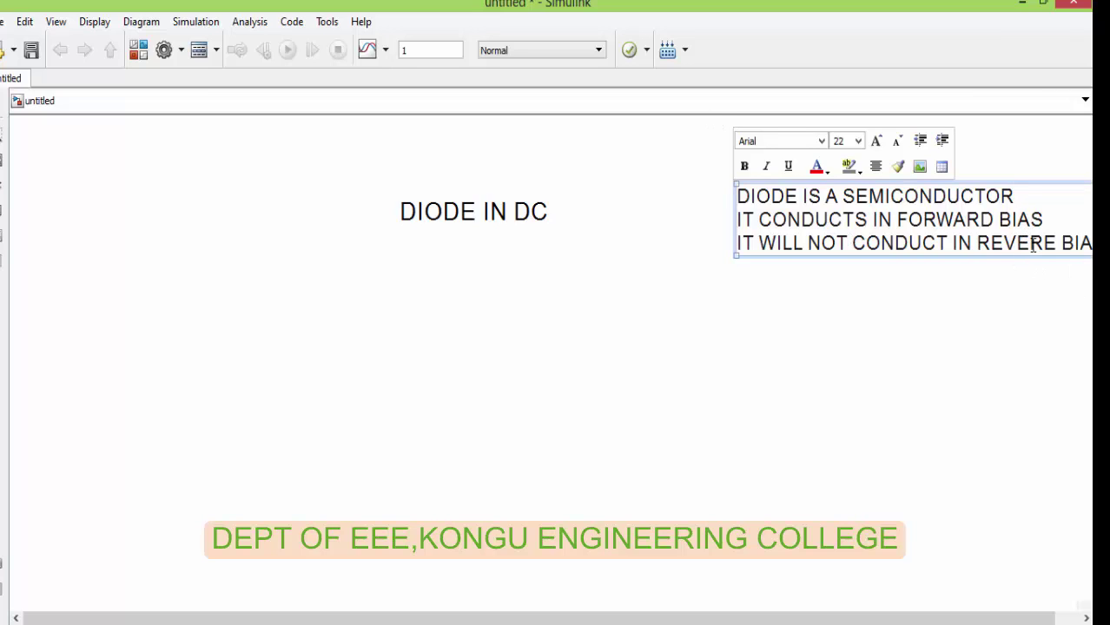
{"action": "left_click_drag", "start_coordinate": [1031, 243], "coordinate": [1037, 245]}
{"action": "type", "text": "S"}
{"action": "left_click_drag", "start_coordinate": [1018, 196], "coordinate": [905, 187]}
{"action": "left_click", "coordinate": [1053, 192]}
{"action": "left_click", "coordinate": [800, 196]}
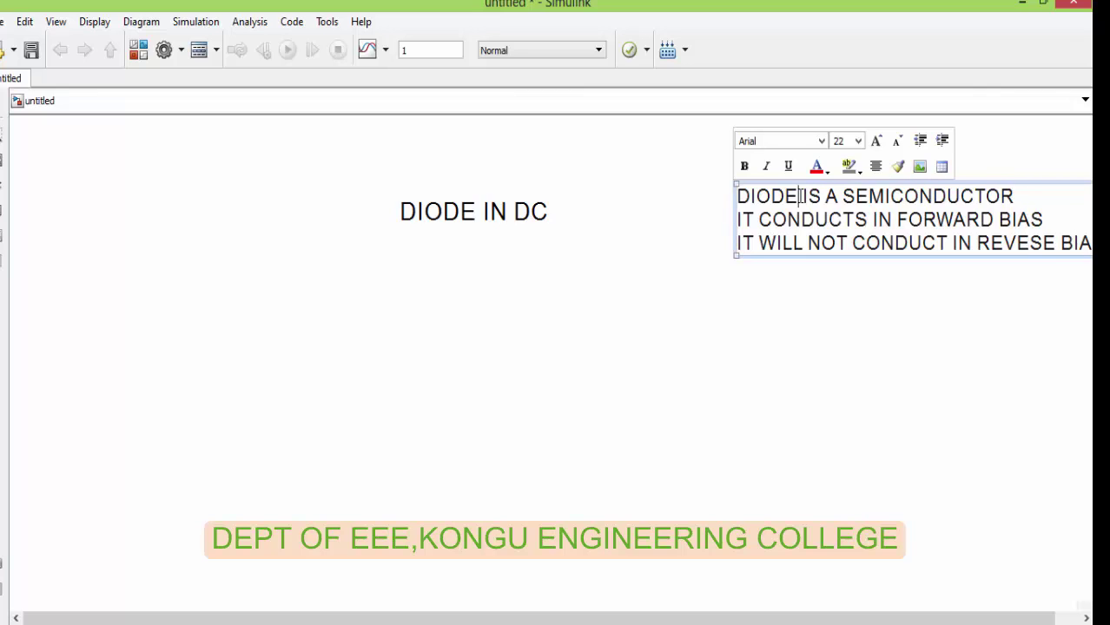
{"action": "left_click_drag", "start_coordinate": [800, 197], "coordinate": [728, 179]}
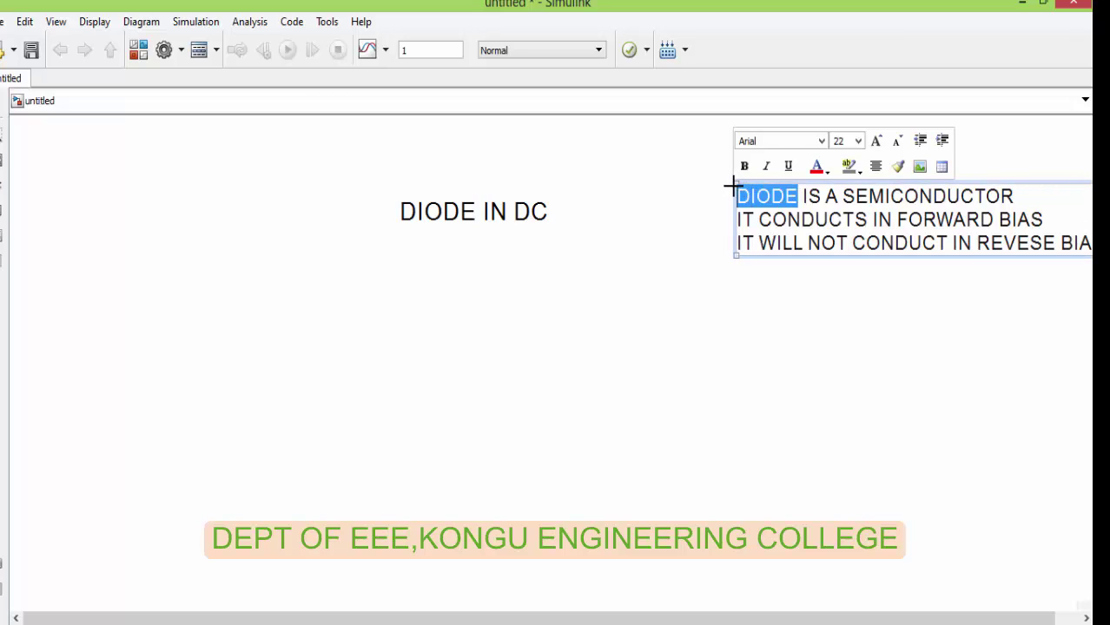
{"action": "left_click", "coordinate": [735, 186]}
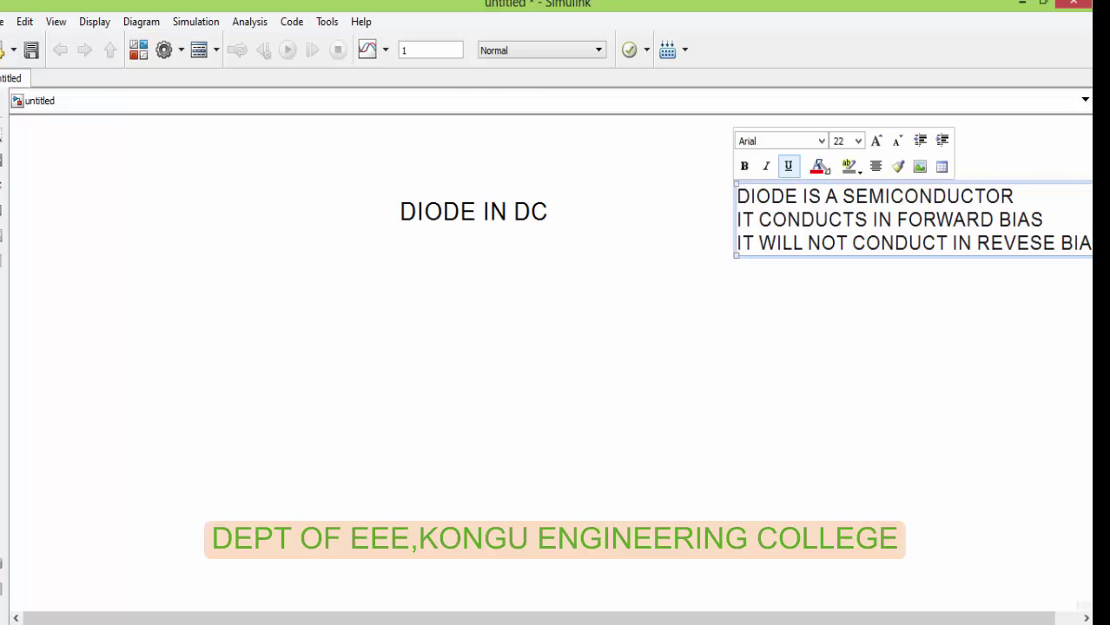
Step: Resize all three note lines to size 16 and add the missing S ending BIAS
{"action": "left_click_drag", "start_coordinate": [736, 195], "coordinate": [1091, 247]}
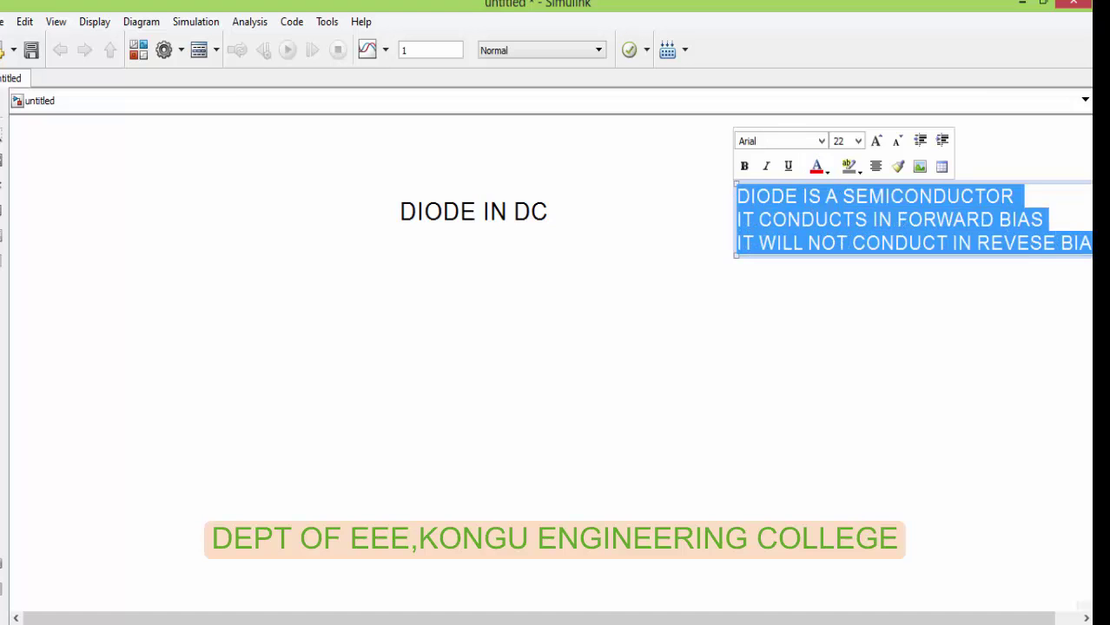
{"action": "left_click", "coordinate": [857, 141]}
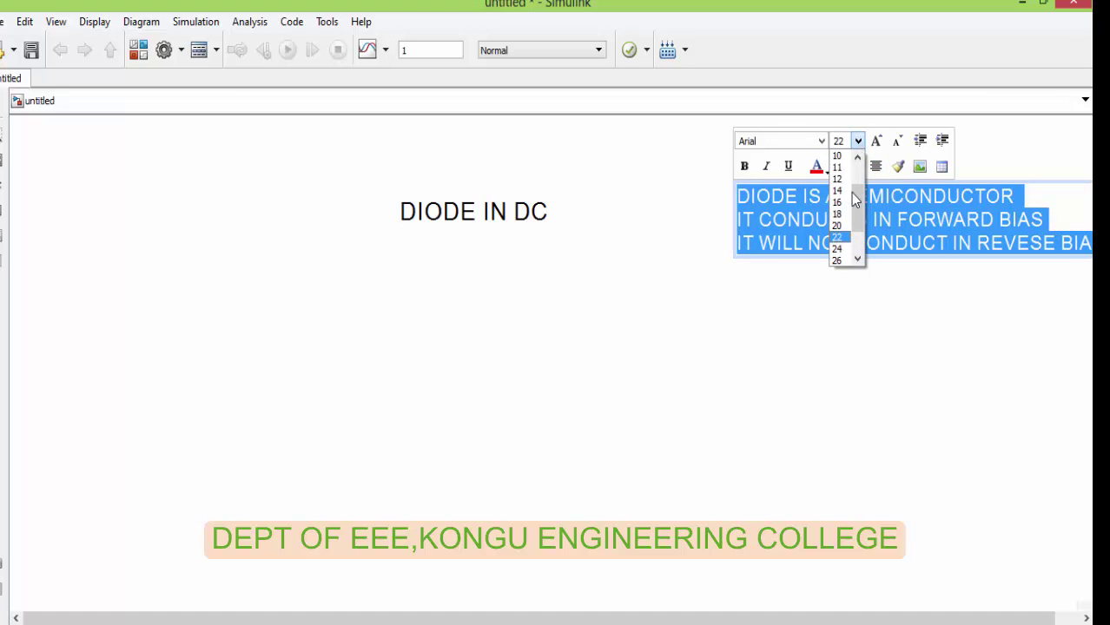
{"action": "left_click", "coordinate": [842, 201]}
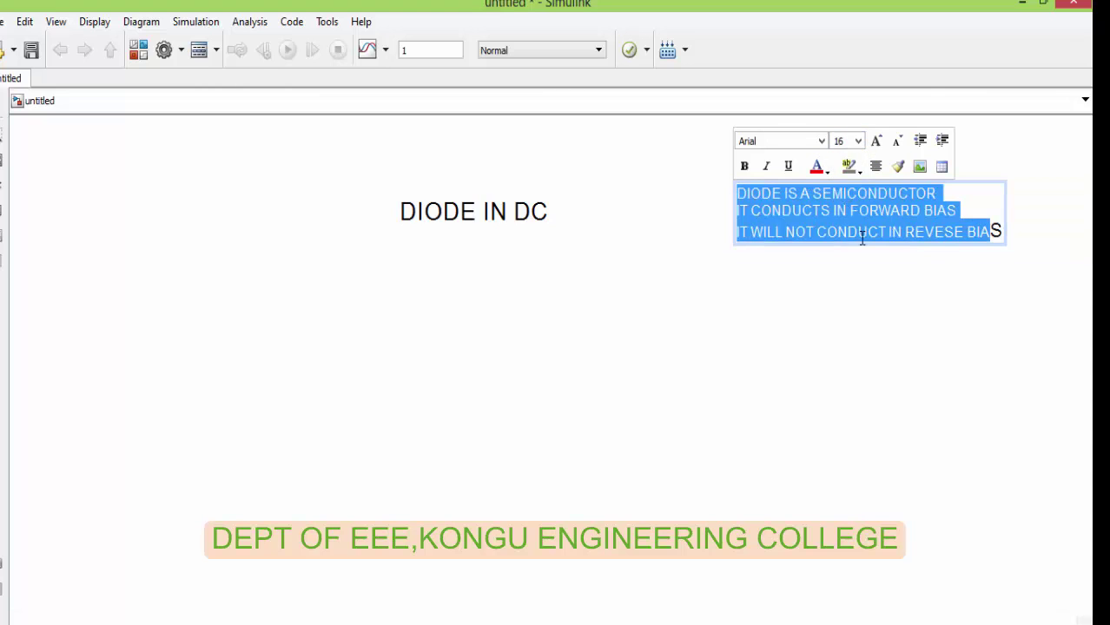
{"action": "left_click_drag", "start_coordinate": [990, 231], "coordinate": [1001, 231]}
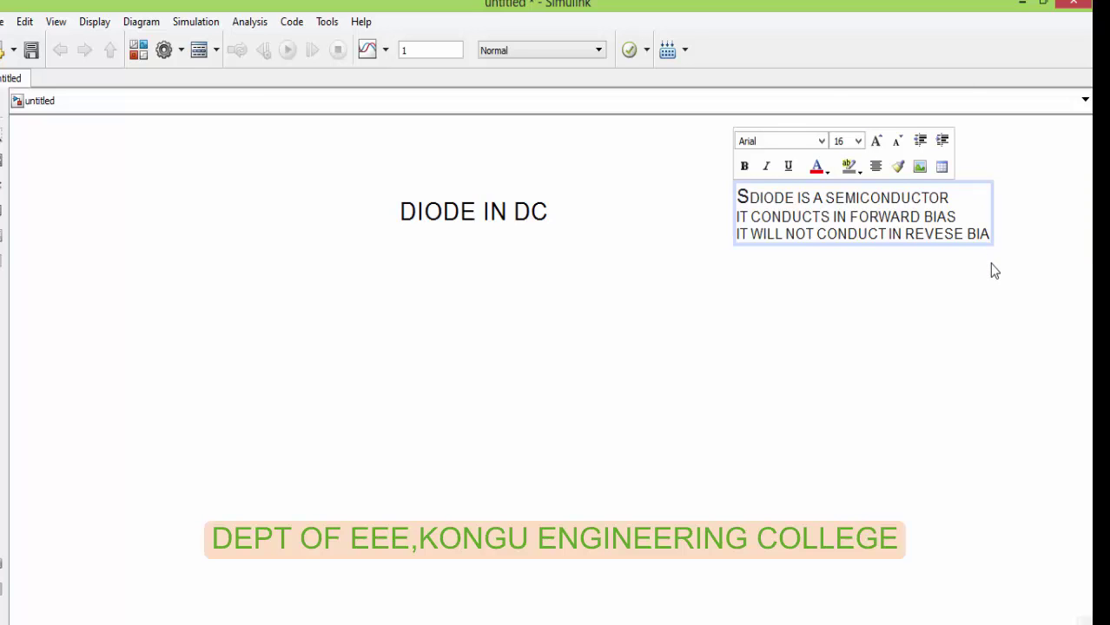
{"action": "type", "text": "S"}
Step: Add a blank line, then WHEN ANODE OF DIODE IS MORE POSITIVE THAN COTHODE
{"action": "left_click", "coordinate": [879, 238]}
{"action": "key", "text": "Return"}
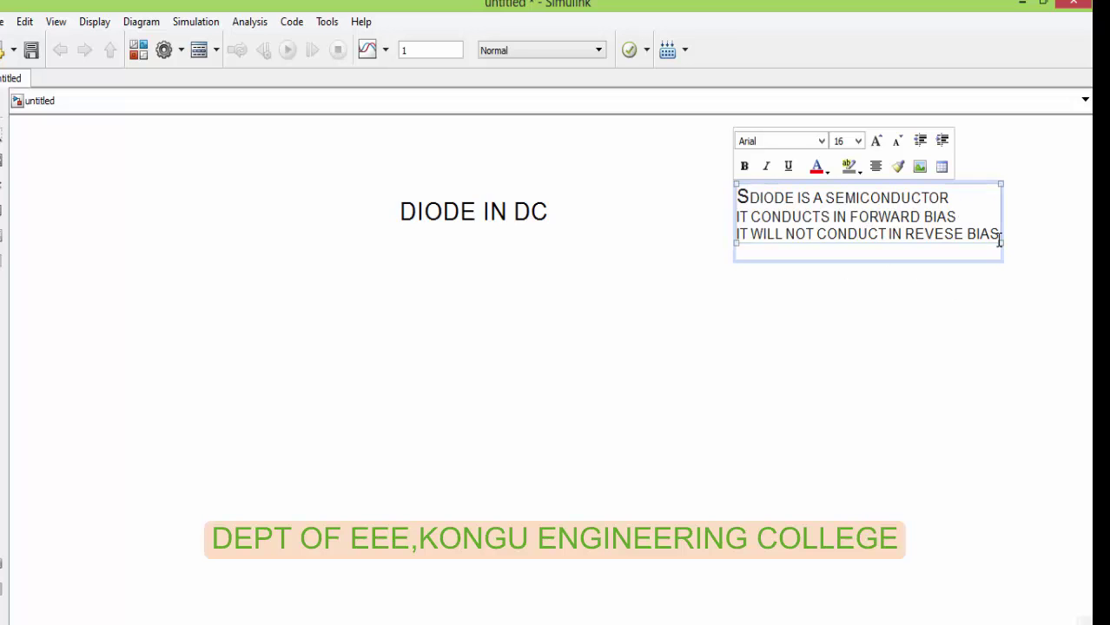
{"action": "key", "text": "Return"}
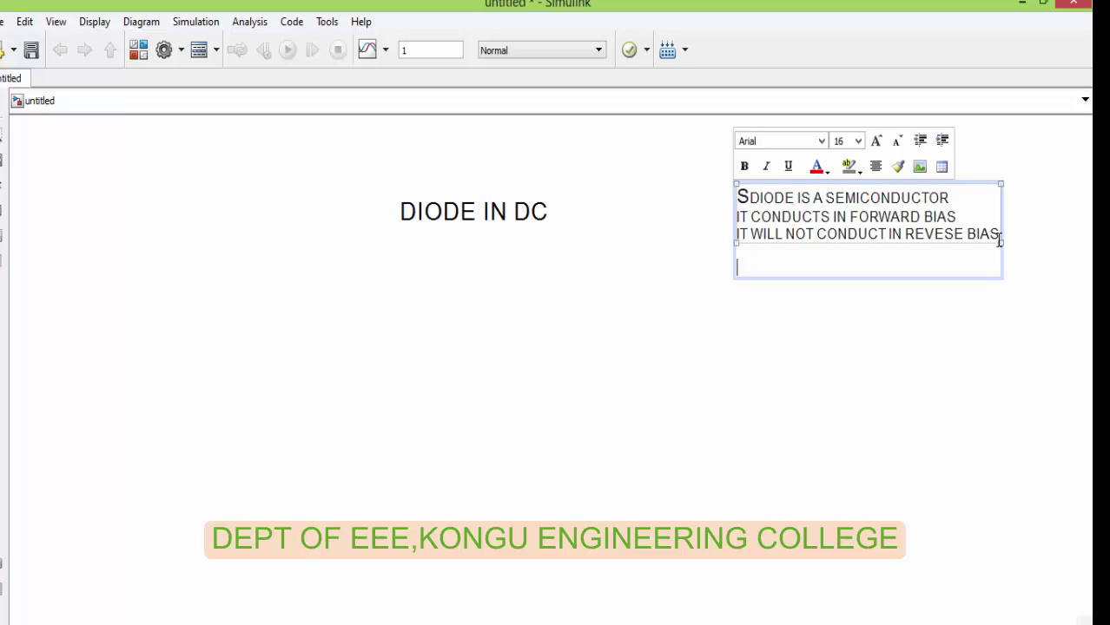
{"action": "type", "text": "WHEN ANODE"}
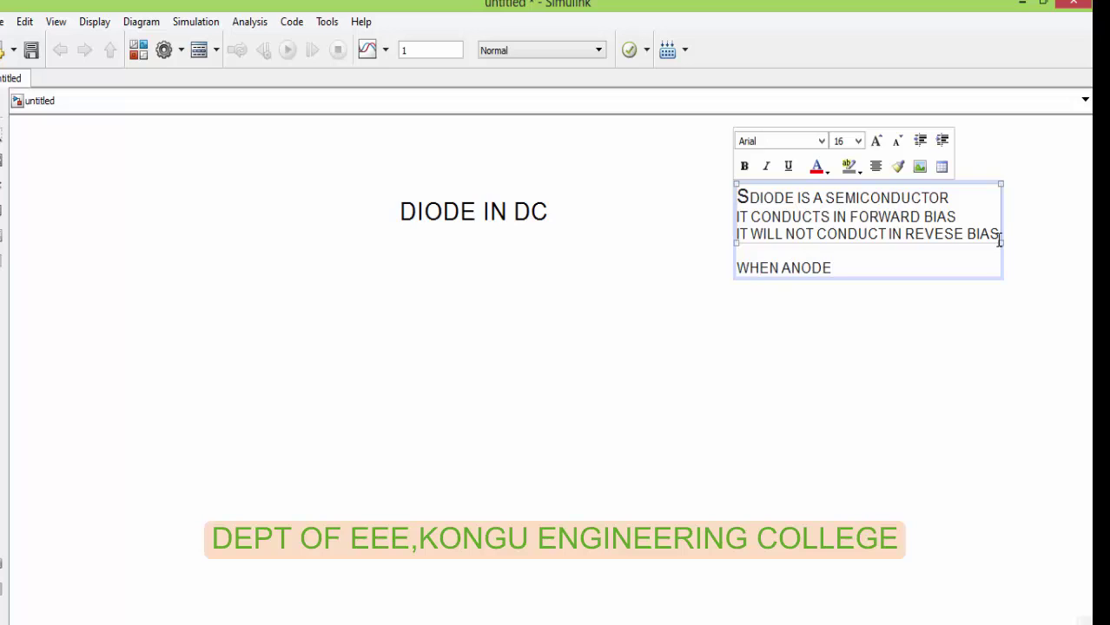
{"action": "type", "text": " OF DIODE IS MORE"}
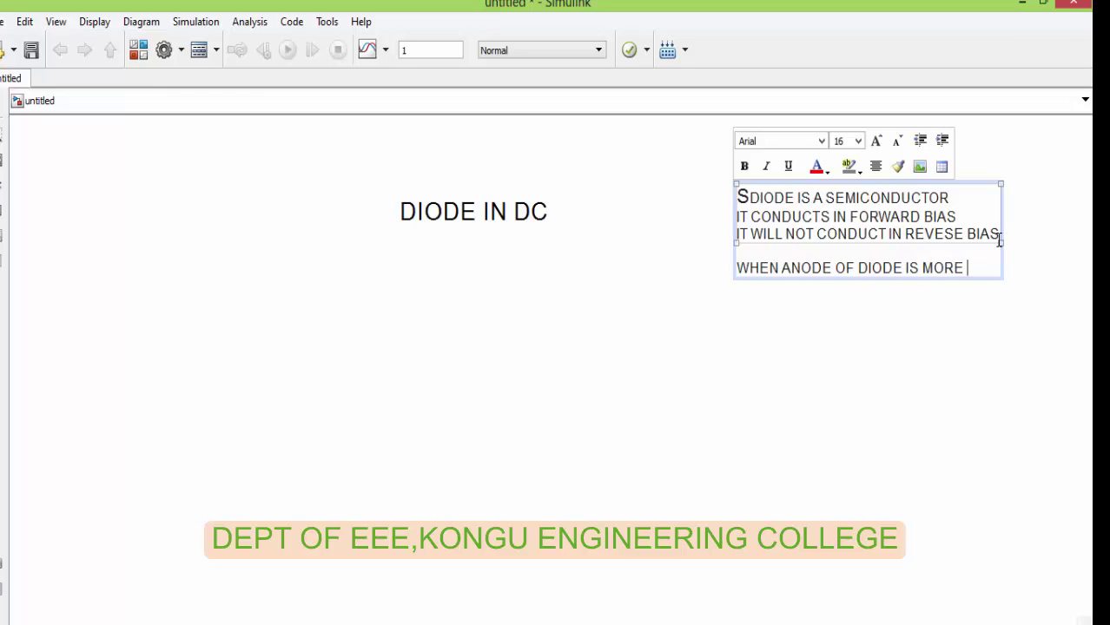
{"action": "type", "text": " POSITIVE "}
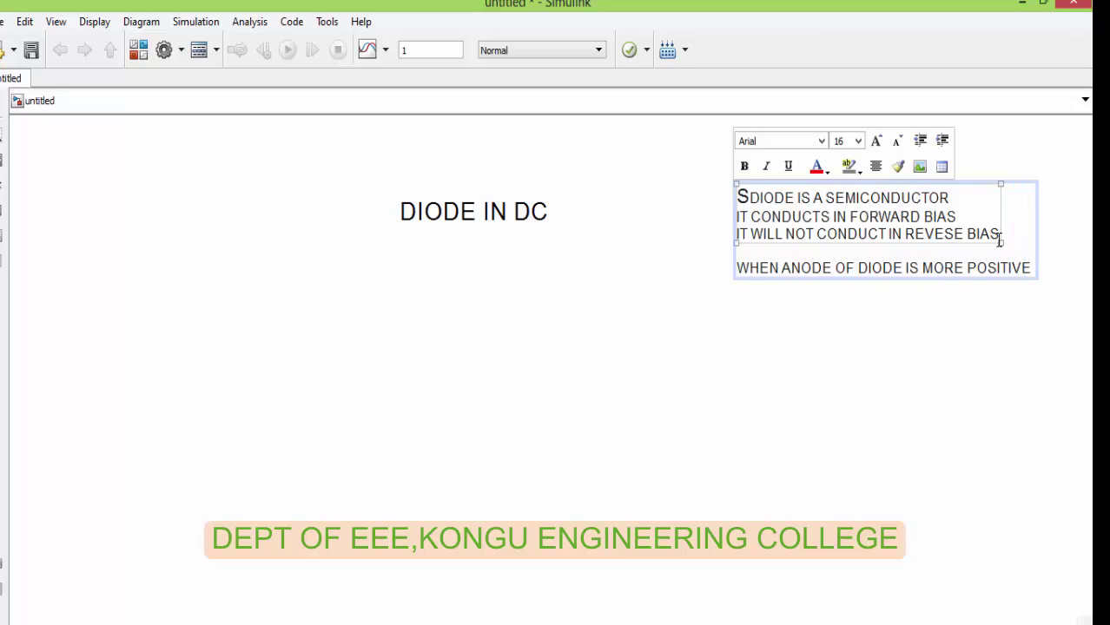
{"action": "type", "text": "THAN "}
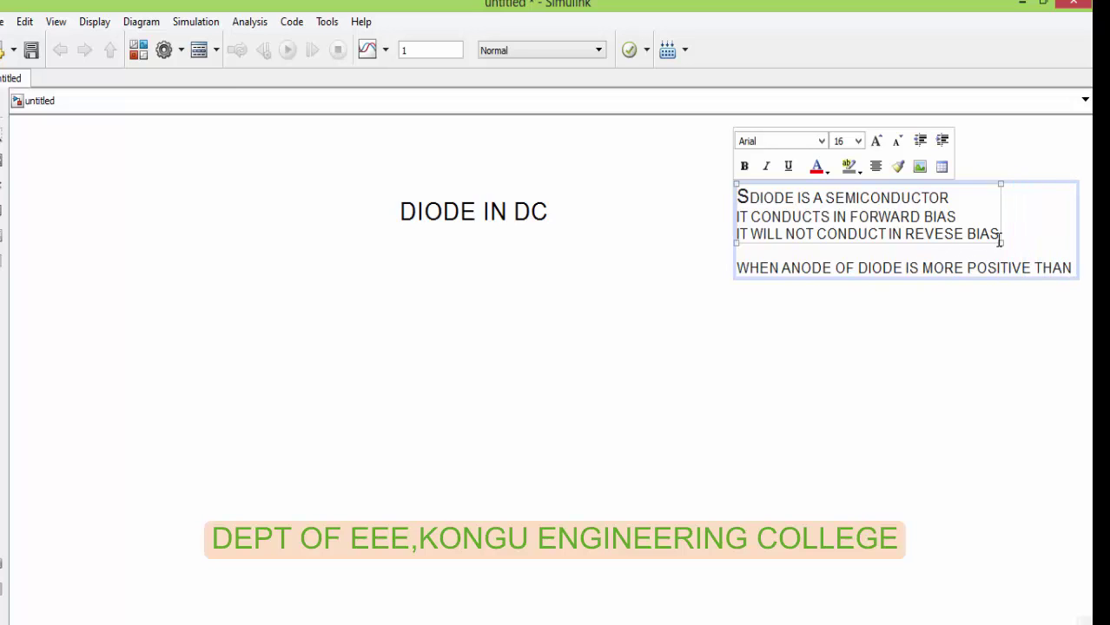
{"action": "type", "text": "KA"}
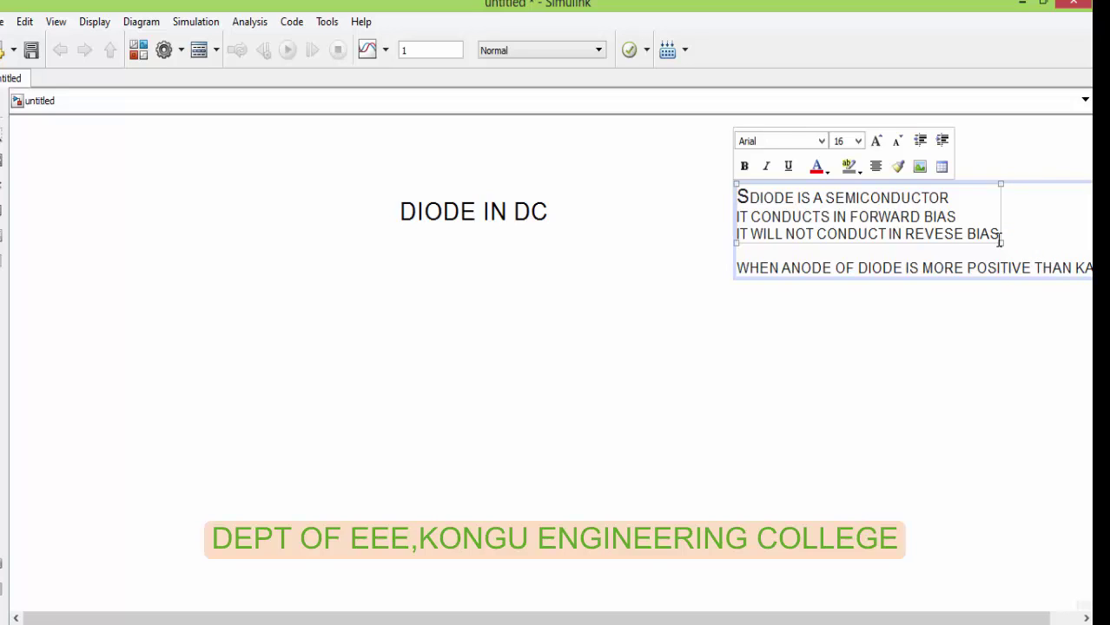
{"action": "key", "text": "BackSpace"}
{"action": "key", "text": "BackSpace"}
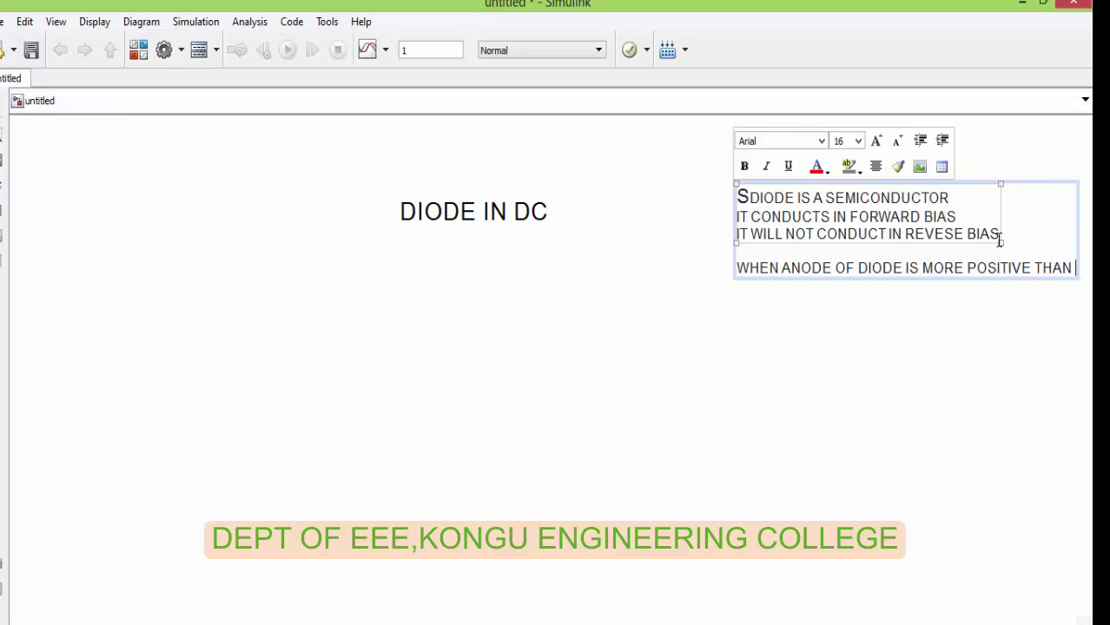
{"action": "type", "text": "COTHOD"}
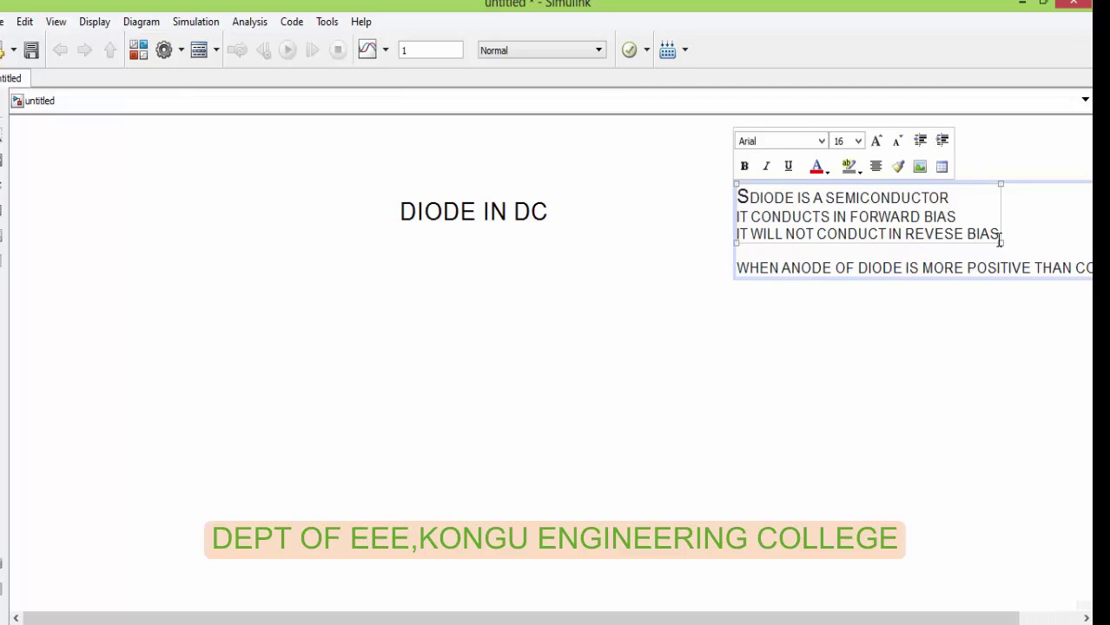
Step: Leave text editing of the diode notes annotation
{"action": "left_click", "coordinate": [1038, 203]}
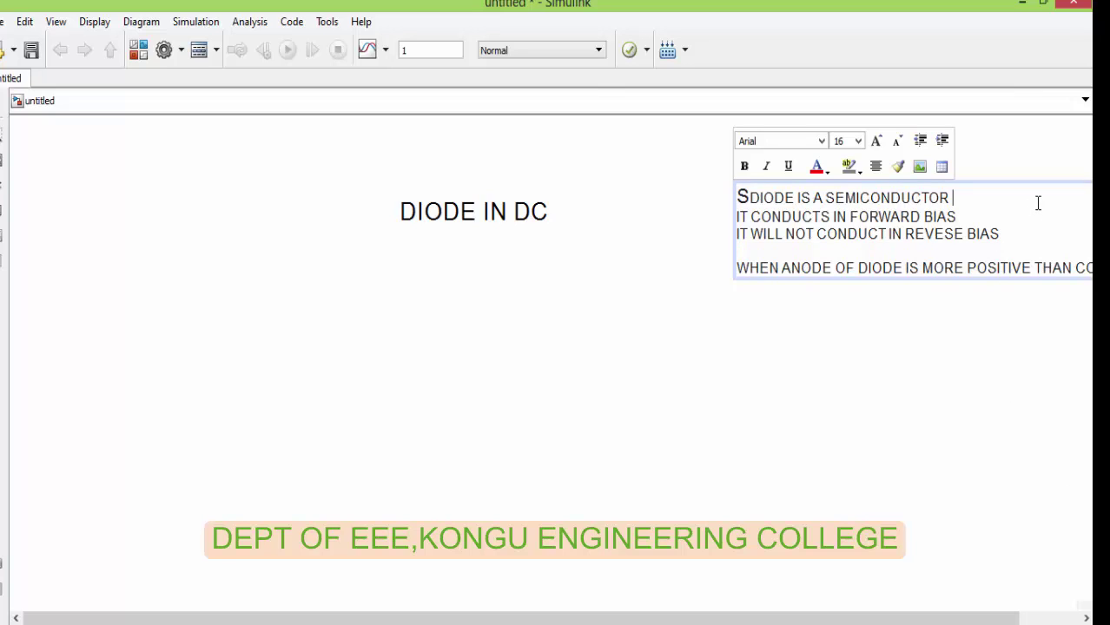
{"action": "key", "text": "shift+Home"}
{"action": "key", "text": "ctrl+shift+Right"}
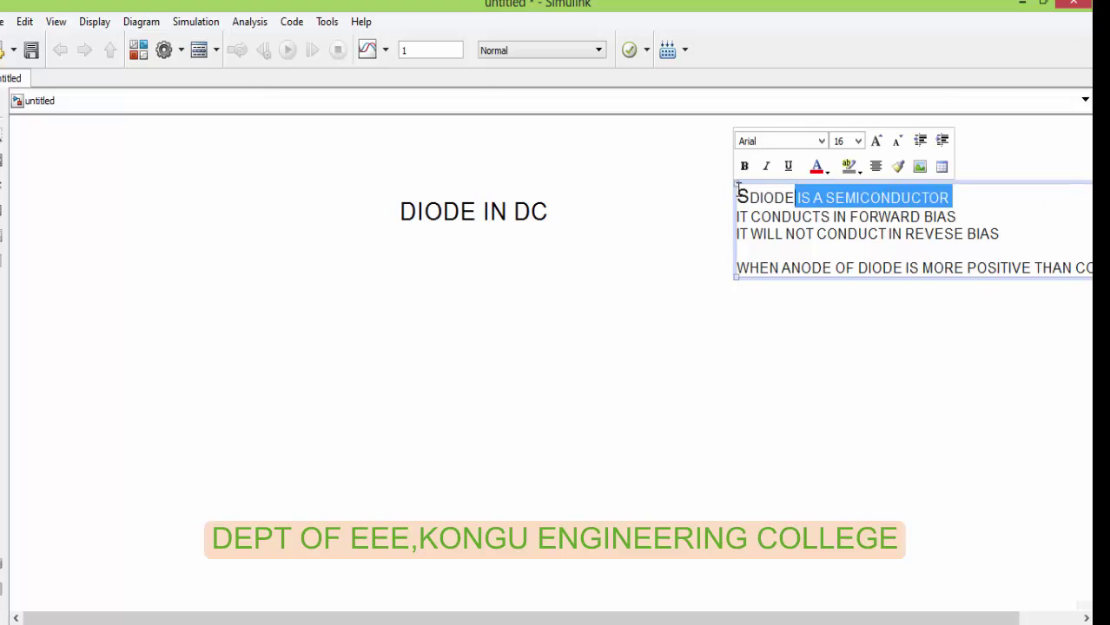
{"action": "left_click", "coordinate": [1039, 219]}
{"action": "scroll", "coordinate": [1051, 265], "scroll_direction": "down", "scroll_amount": 2}
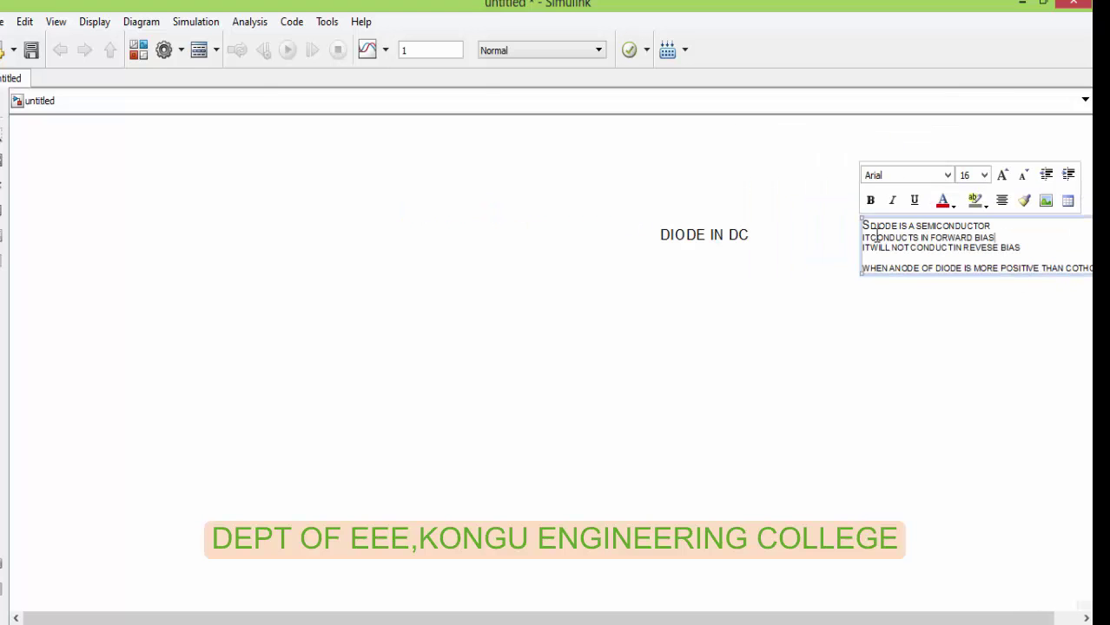
{"action": "left_click", "coordinate": [4, 160]}
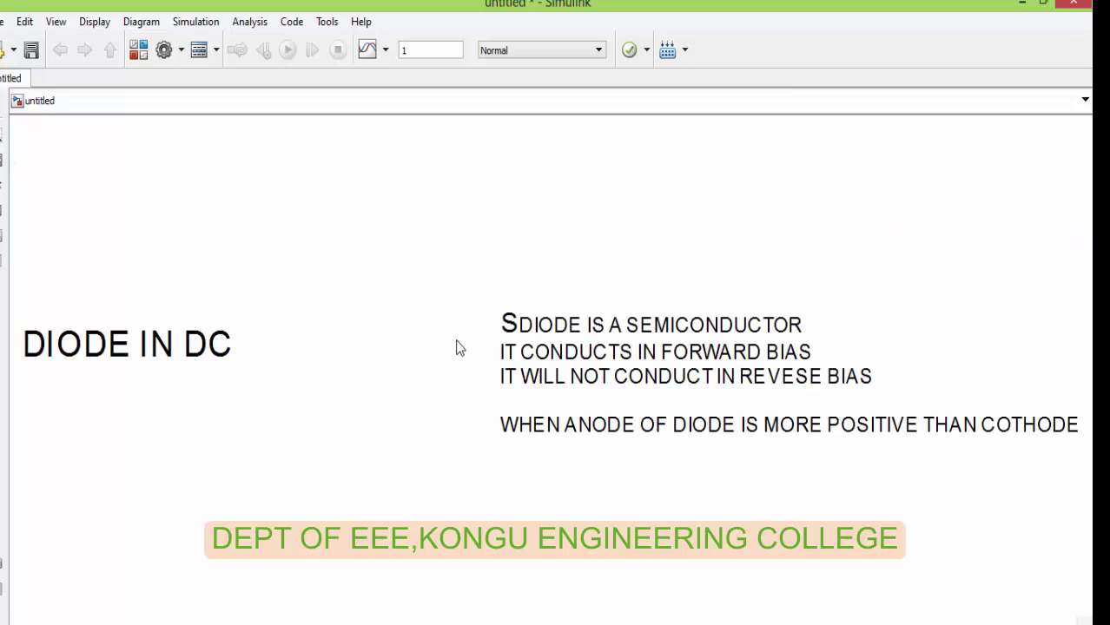
Step: Correct COTHODE to CATHODE and start a new line after it
{"action": "left_click", "coordinate": [608, 372]}
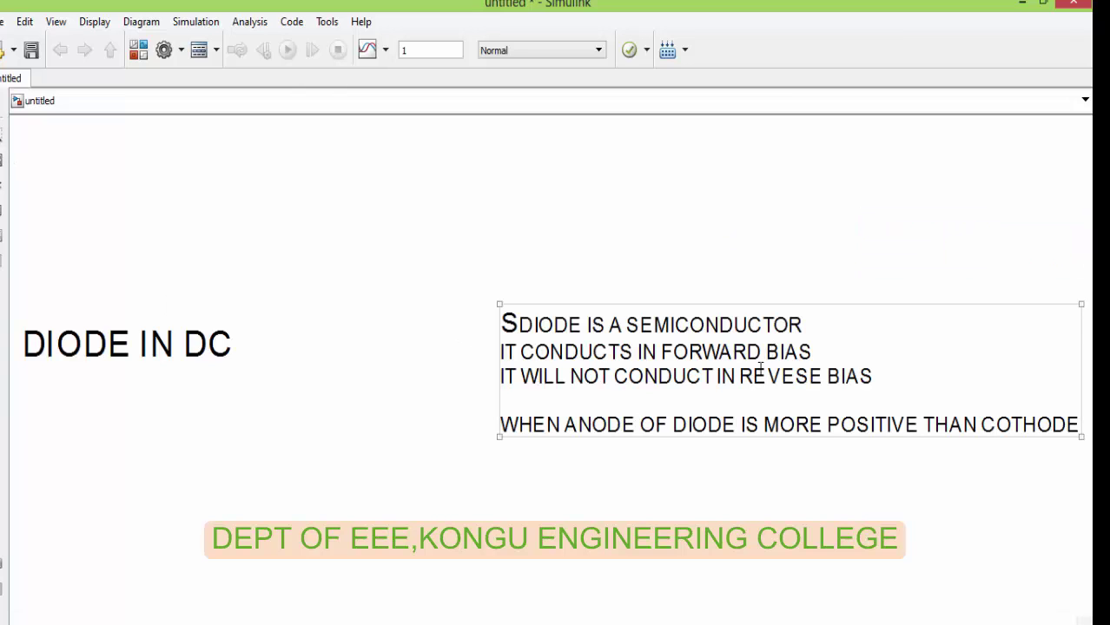
{"action": "left_click", "coordinate": [1011, 424]}
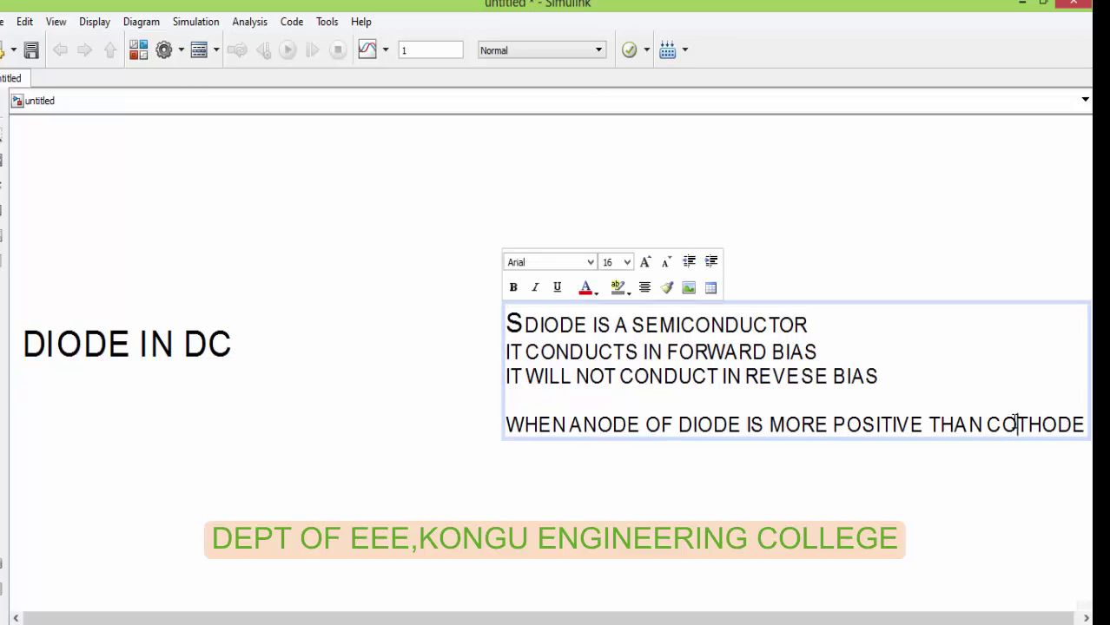
{"action": "key", "text": "BackSpace"}
{"action": "type", "text": "A"}
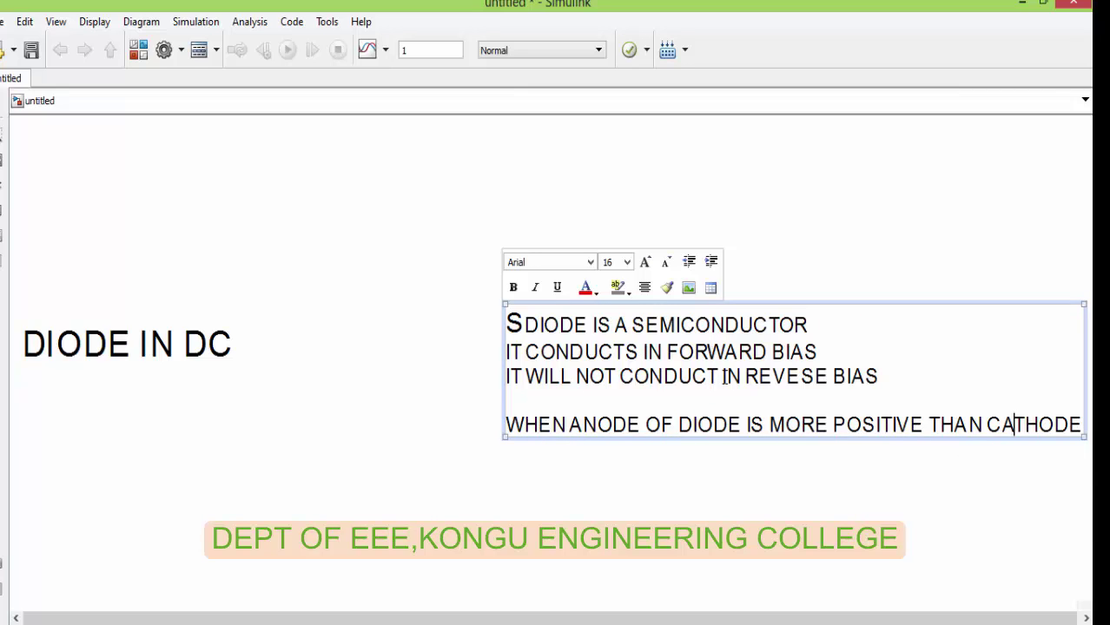
{"action": "left_click", "coordinate": [1082, 425]}
{"action": "key", "text": "Return"}
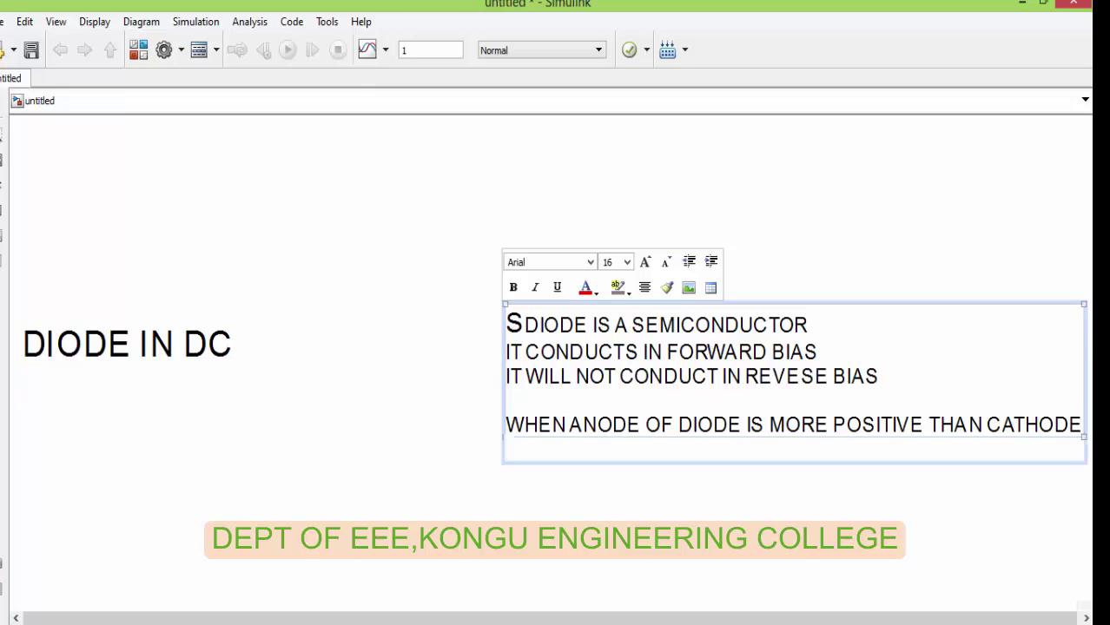
Step: Type IF CATHODE IS MORE POSITIVE THAN ANODE and insert a blank line after the first line
{"action": "type", "text": "IT"}
{"action": "key", "text": "BackSpace"}
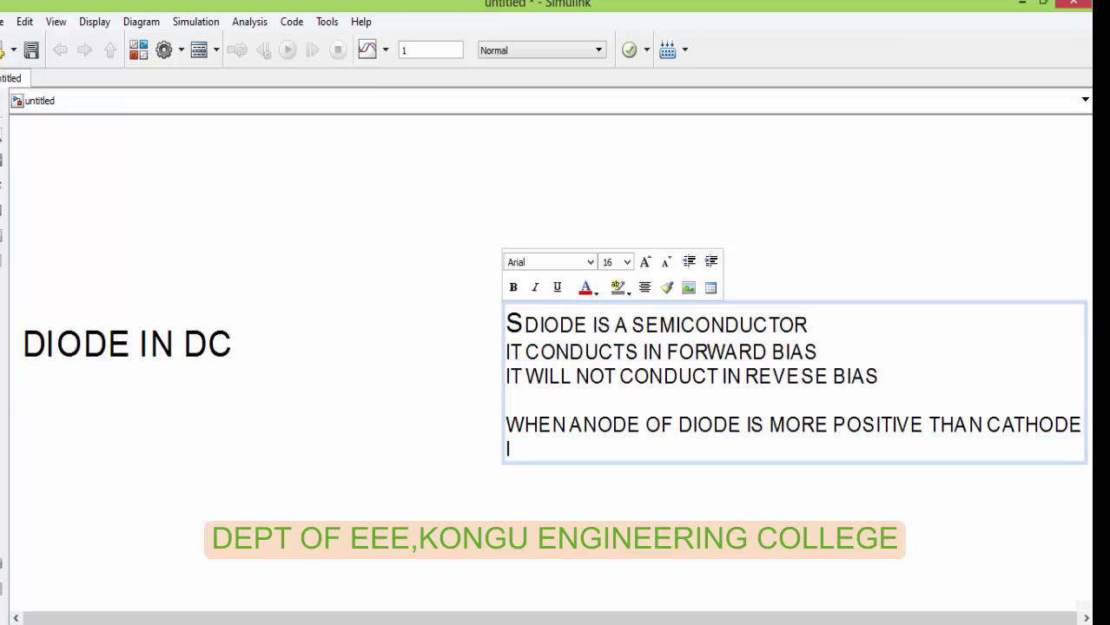
{"action": "type", "text": "F CATHODE "}
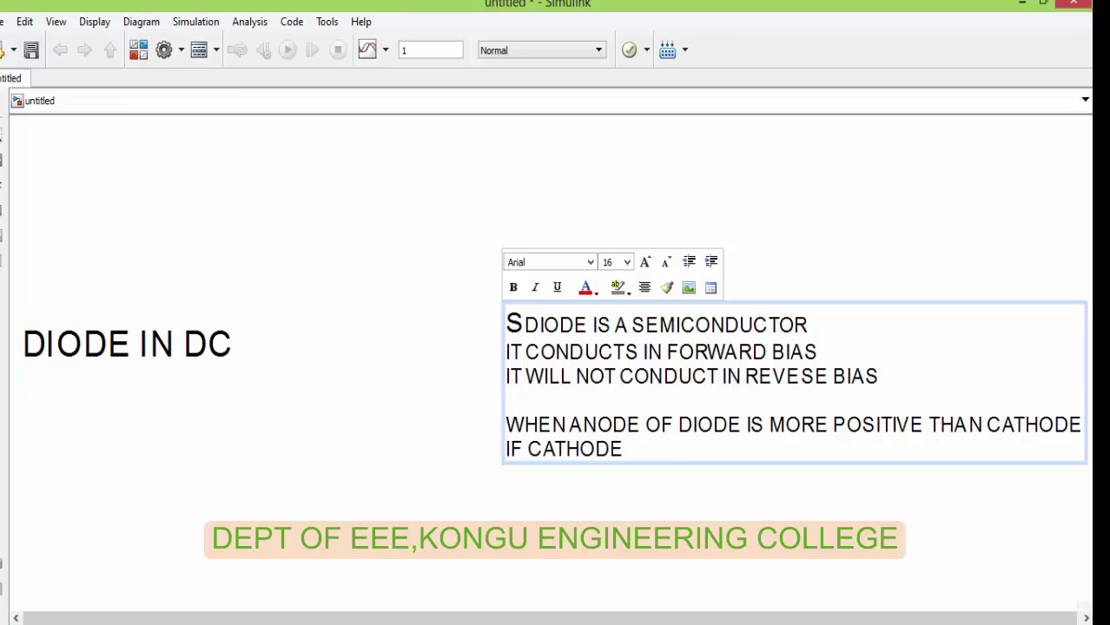
{"action": "type", "text": "IS MORE "}
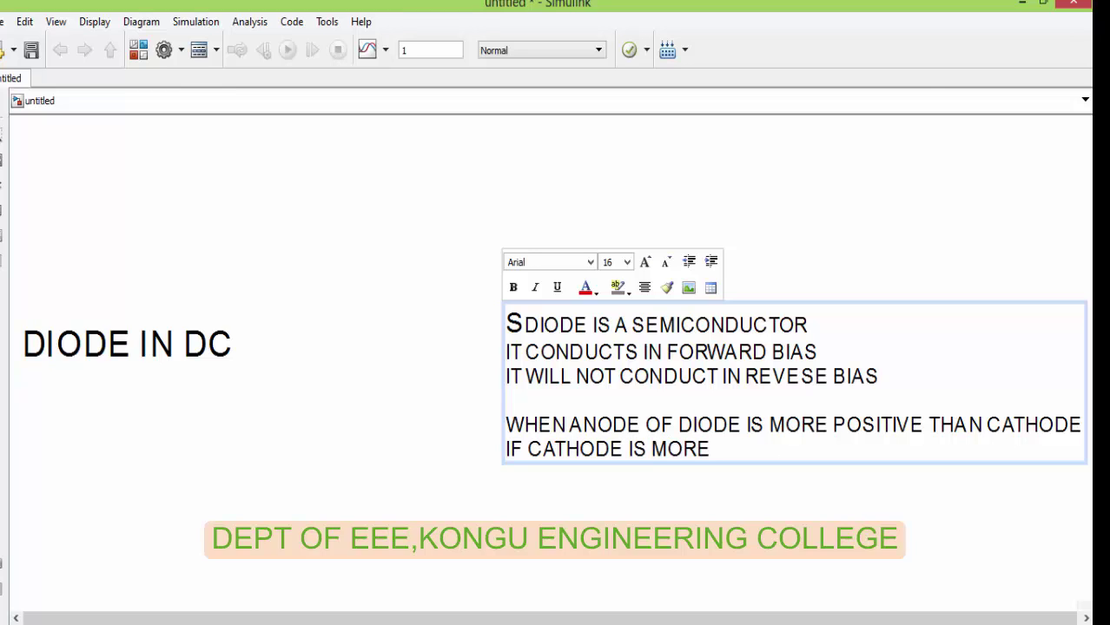
{"action": "type", "text": "POSITIVE T"}
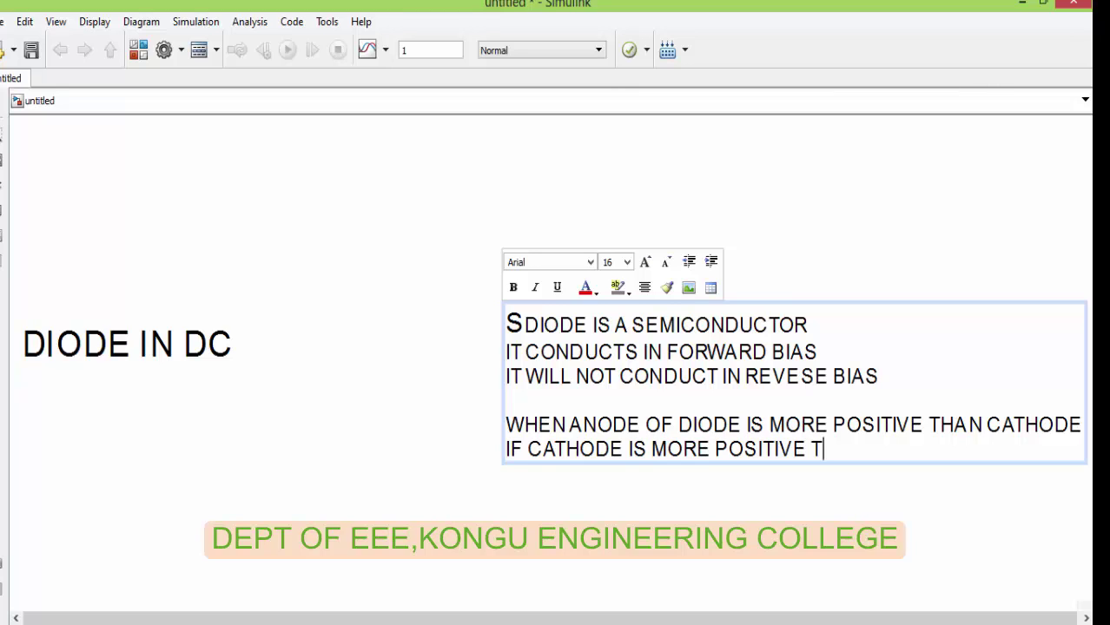
{"action": "type", "text": "HAN ANODE"}
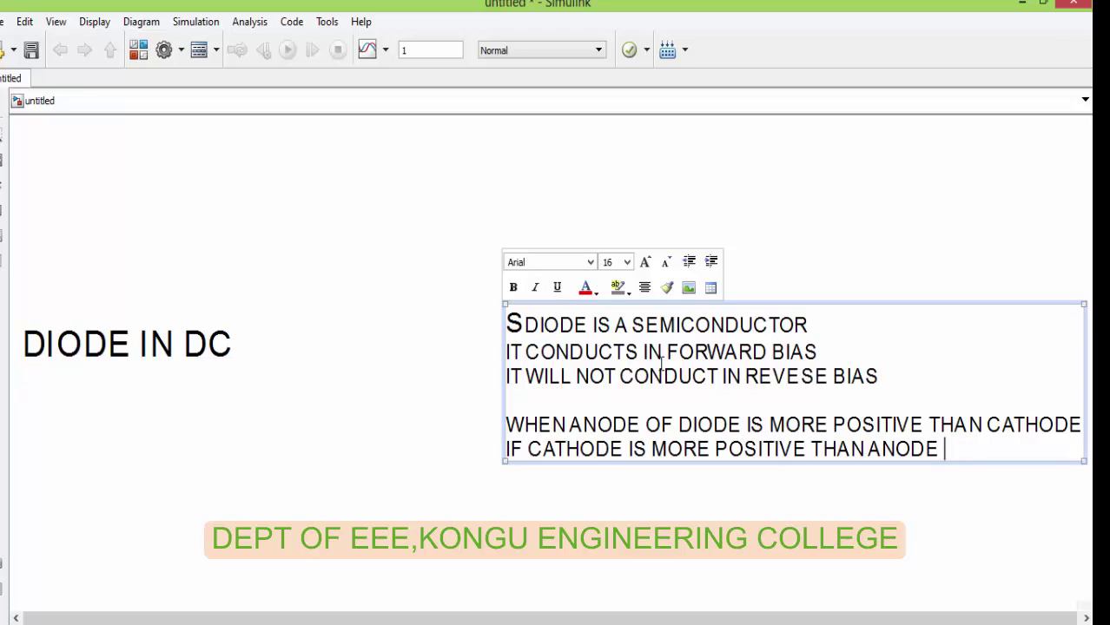
{"action": "key", "text": "Return"}
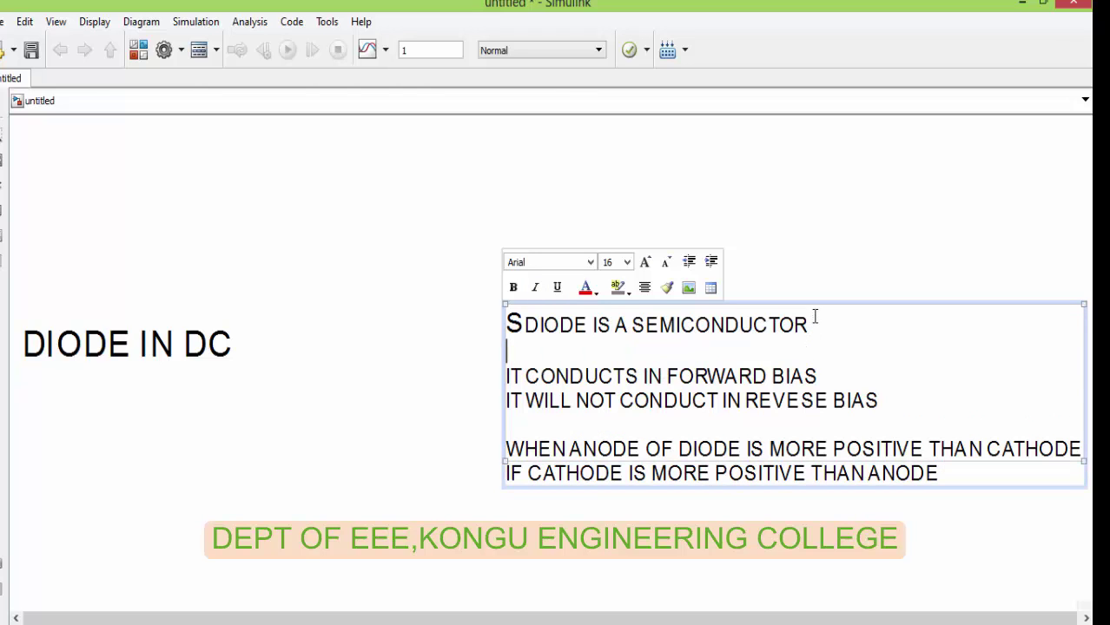
Step: Scroll down to the DIODE IN DC title and exit its text editing
{"action": "scroll", "coordinate": [191, 335], "scroll_direction": "down", "scroll_amount": 3}
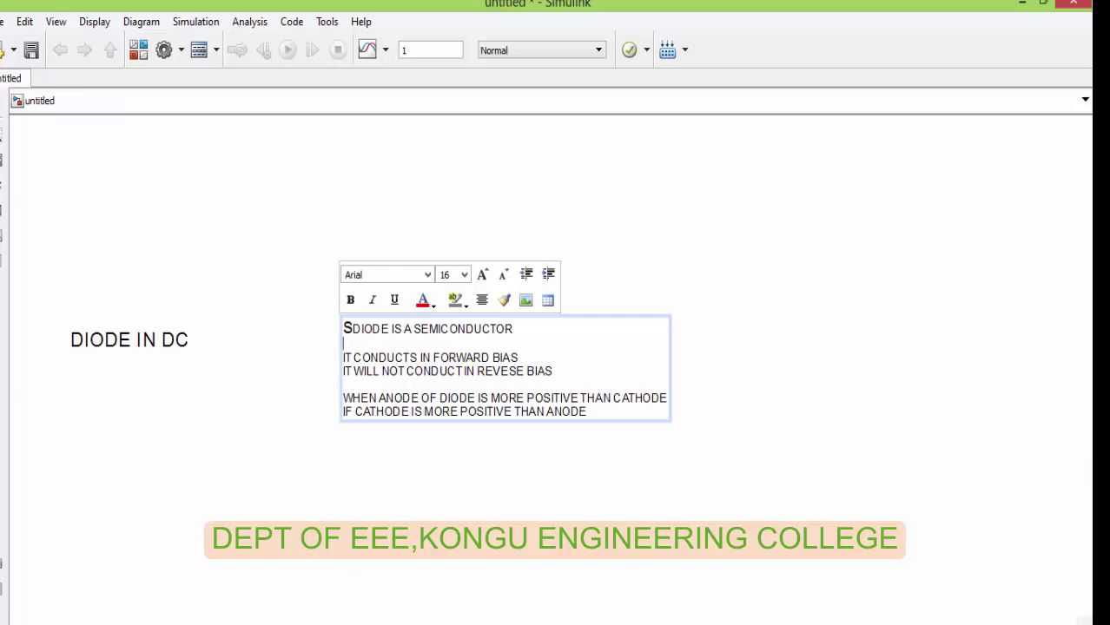
{"action": "scroll", "coordinate": [49, 312], "scroll_direction": "down", "scroll_amount": 2}
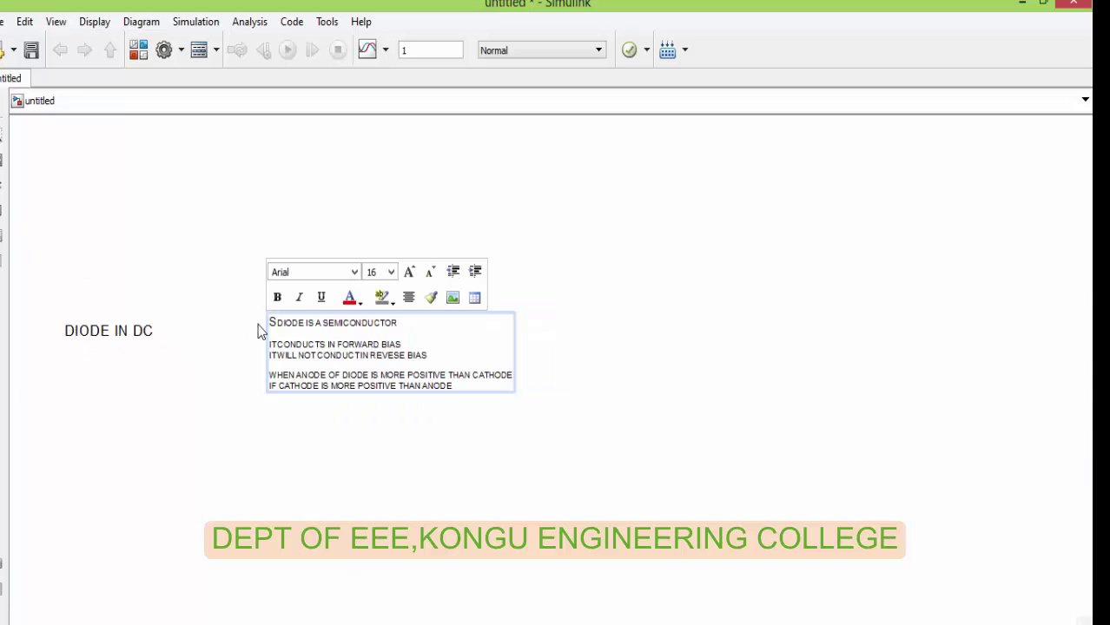
{"action": "left_click", "coordinate": [133, 331]}
{"action": "key", "text": "shift+Home"}
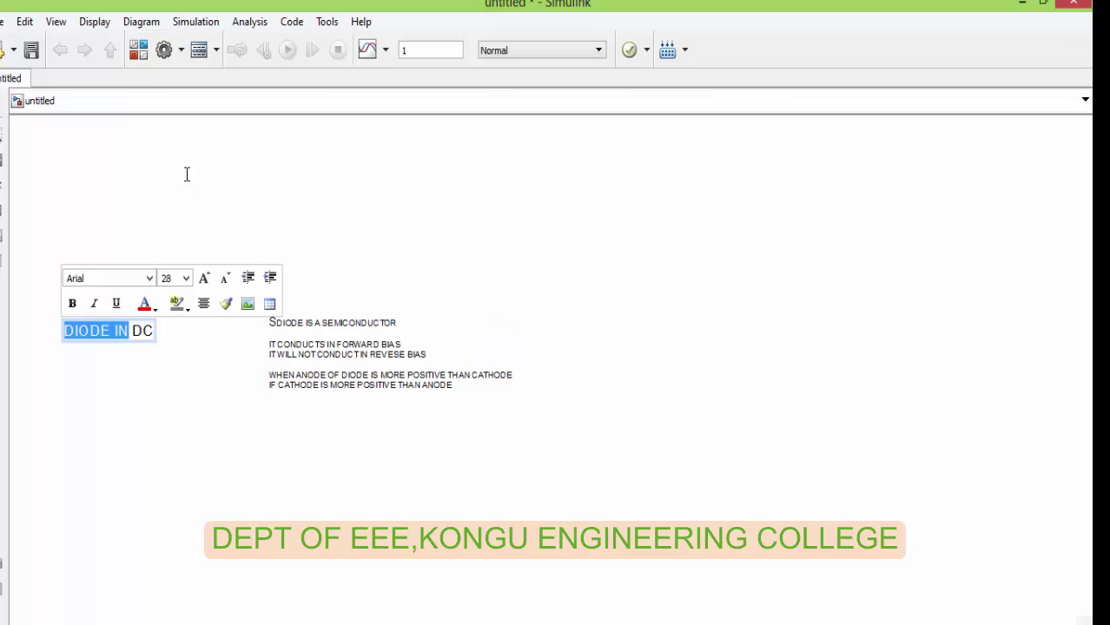
{"action": "left_click", "coordinate": [109, 334]}
{"action": "key", "text": "shift+Home"}
{"action": "left_click", "coordinate": [163, 361]}
Step: Move the DIODE IN DC title to the top-left and the diode notes up beside it
{"action": "left_click", "coordinate": [135, 333]}
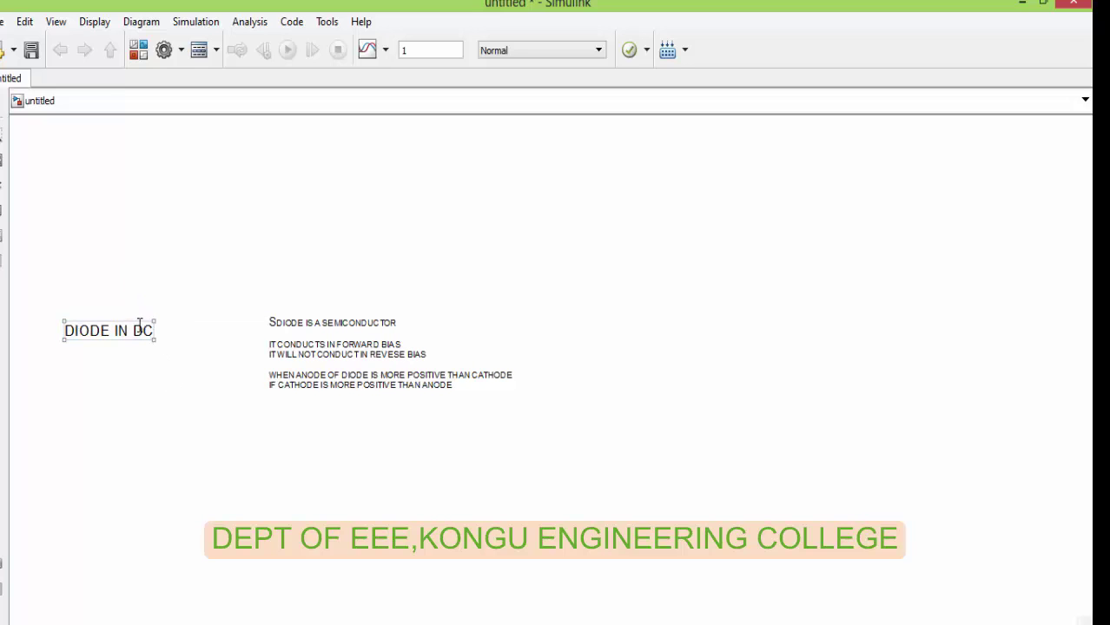
{"action": "left_click_drag", "start_coordinate": [138, 319], "coordinate": [159, 217]}
{"action": "left_click_drag", "start_coordinate": [122, 317], "coordinate": [166, 149]}
{"action": "left_click", "coordinate": [306, 322]}
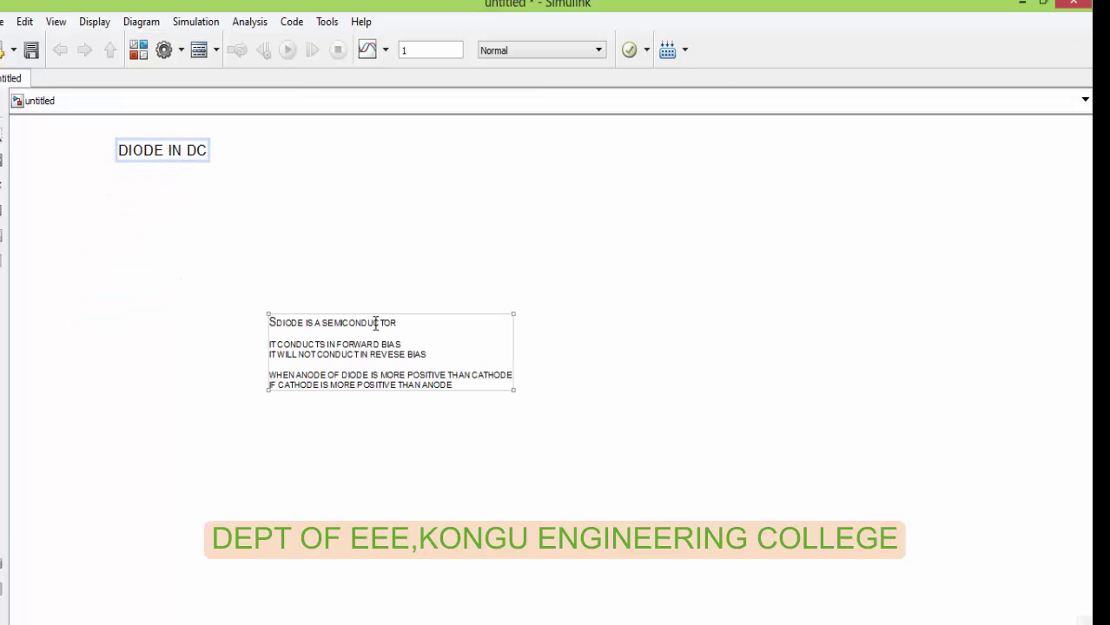
{"action": "mouse_move", "coordinate": [436, 312]}
{"action": "left_mouse_down"}
{"action": "mouse_move", "coordinate": [471, 128]}
{"action": "mouse_move", "coordinate": [486, 177]}
{"action": "mouse_move", "coordinate": [491, 162]}
{"action": "left_mouse_up"}
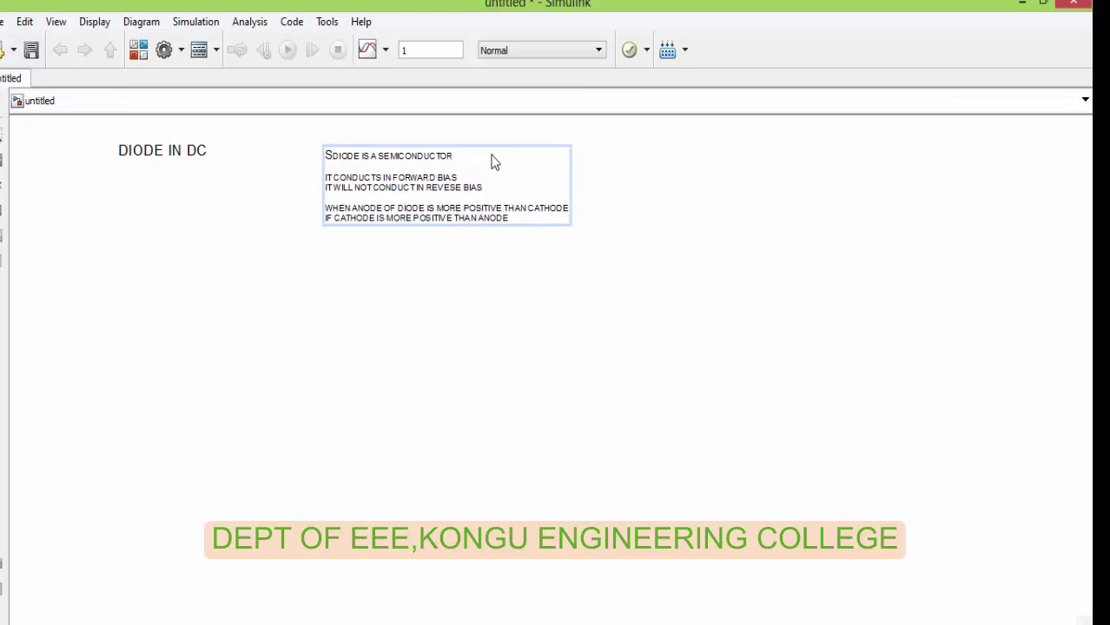
{"action": "left_click", "coordinate": [130, 62]}
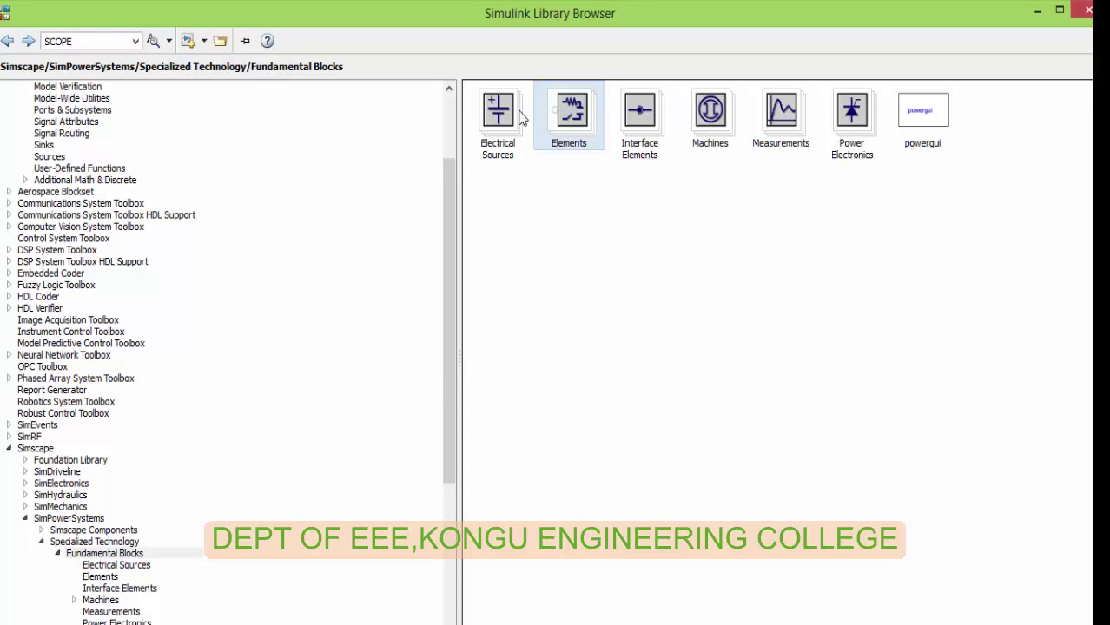
Step: Add the DC Voltage Source and Diode blocks to the untitled model
{"action": "double_click", "coordinate": [498, 111]}
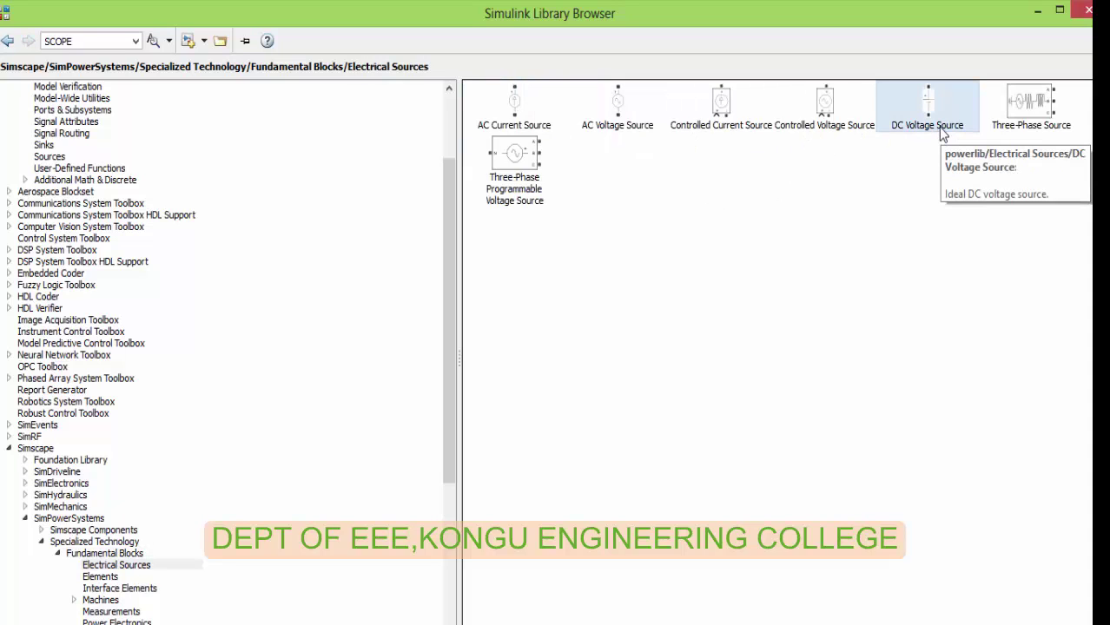
{"action": "left_click", "coordinate": [946, 127]}
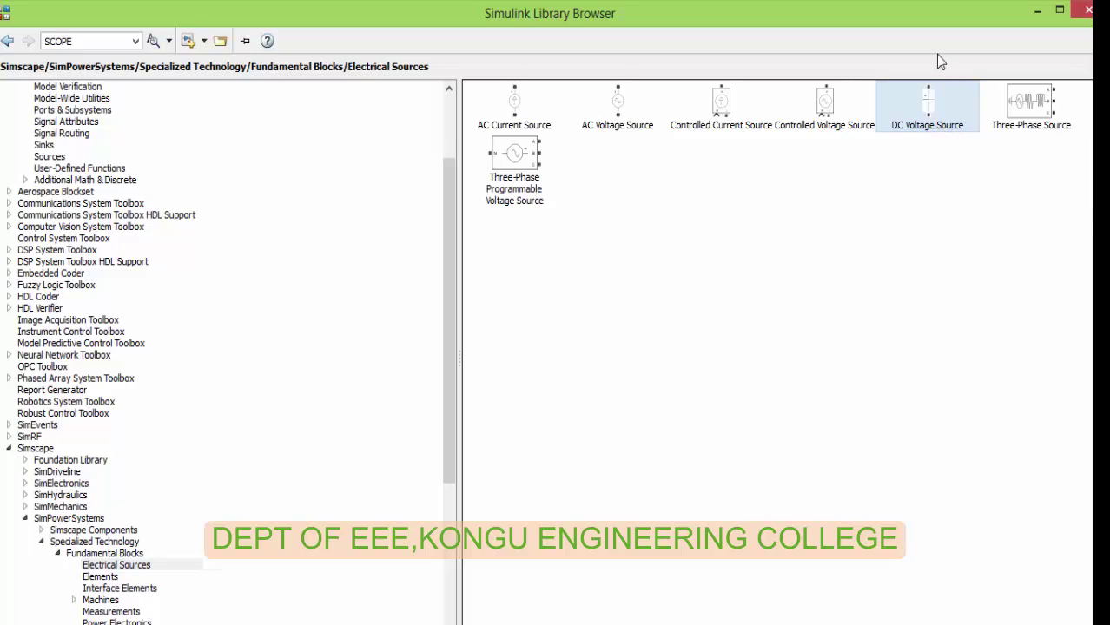
{"action": "right_click", "coordinate": [947, 111]}
{"action": "left_click", "coordinate": [942, 111]}
{"action": "left_click", "coordinate": [7, 43]}
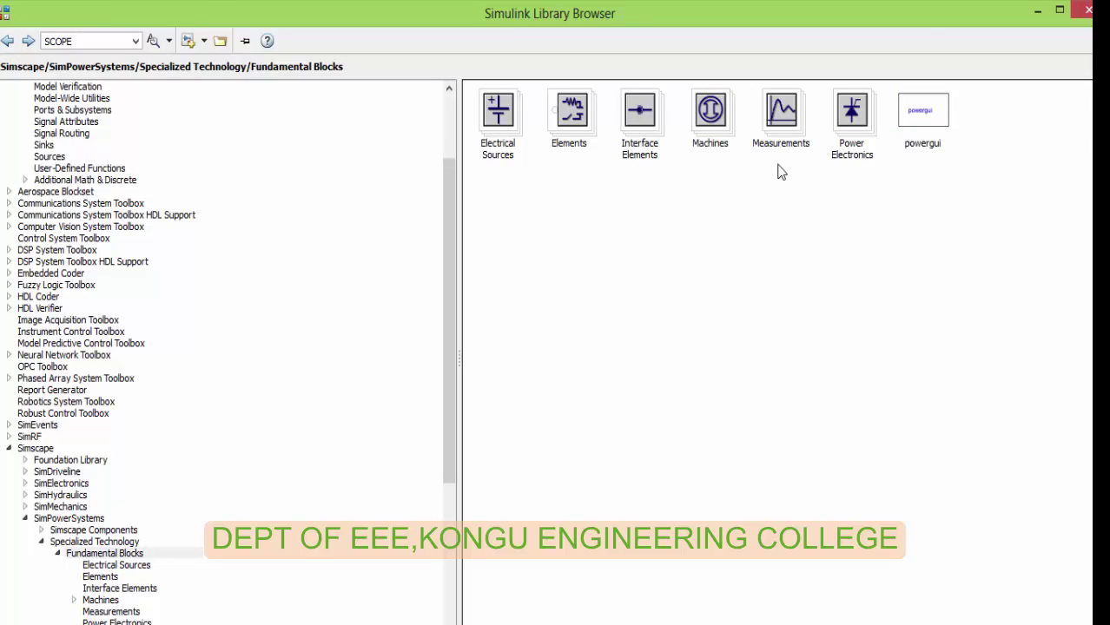
{"action": "double_click", "coordinate": [849, 162]}
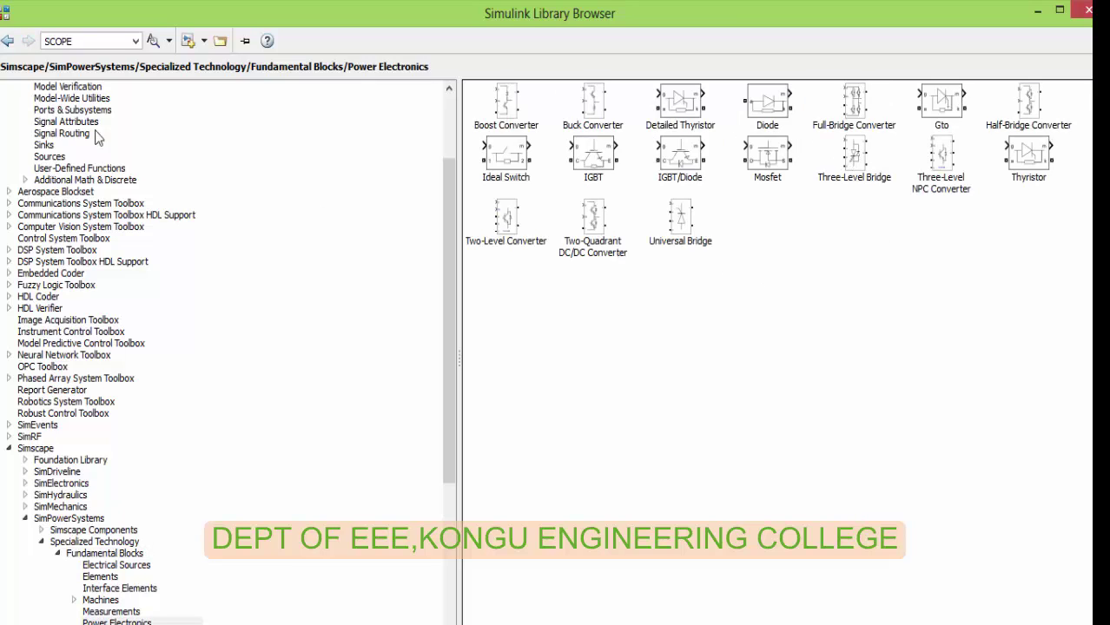
{"action": "left_click", "coordinate": [8, 42]}
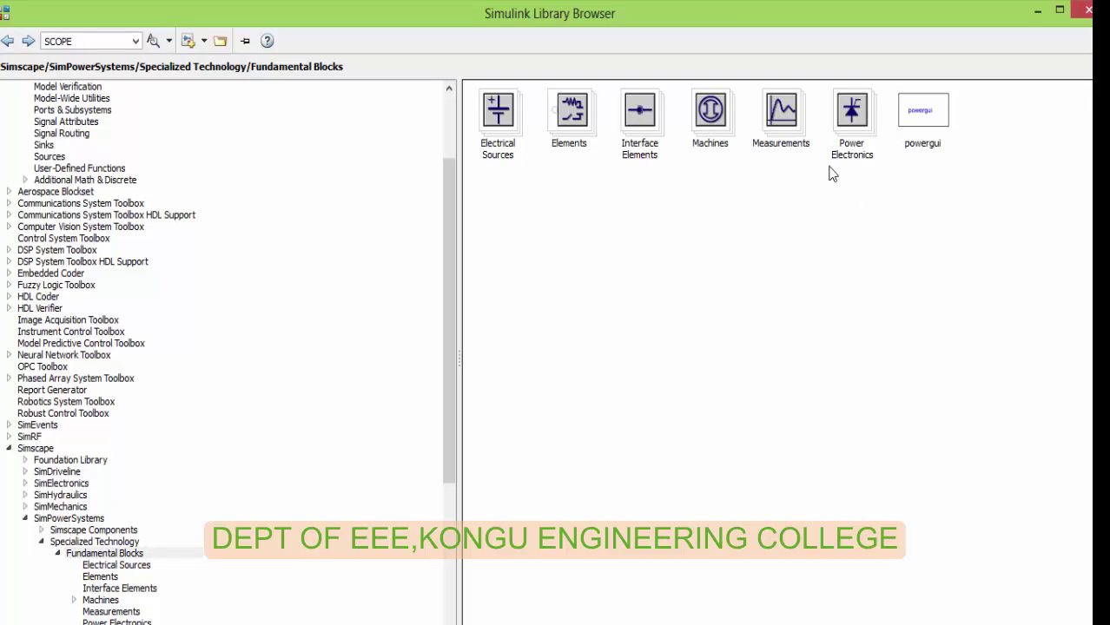
{"action": "double_click", "coordinate": [871, 161]}
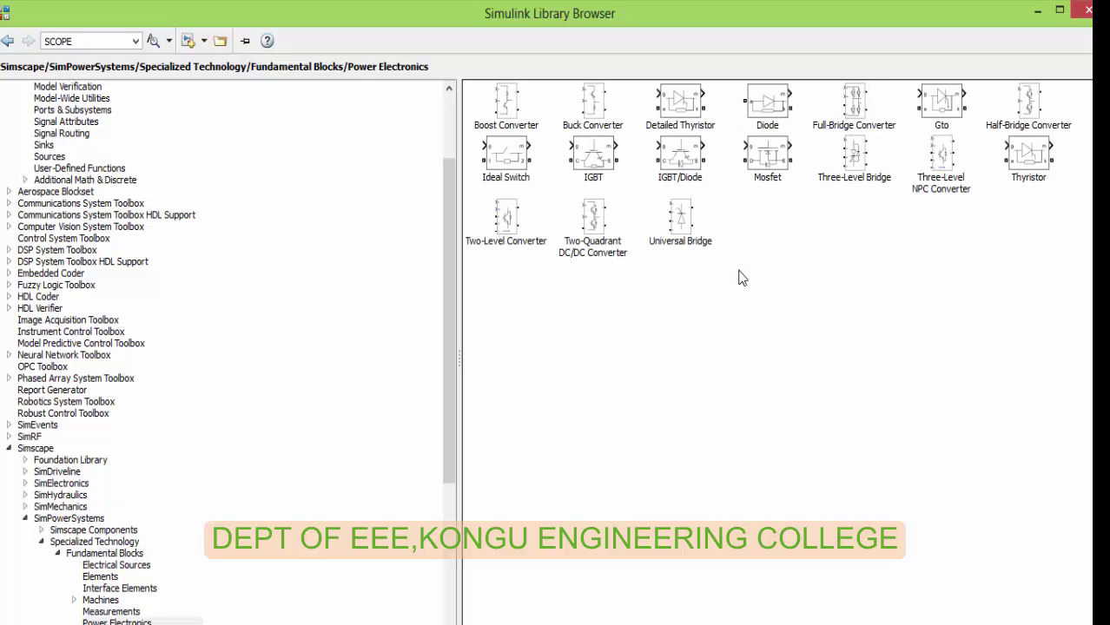
{"action": "right_click", "coordinate": [760, 110]}
{"action": "left_click", "coordinate": [790, 118]}
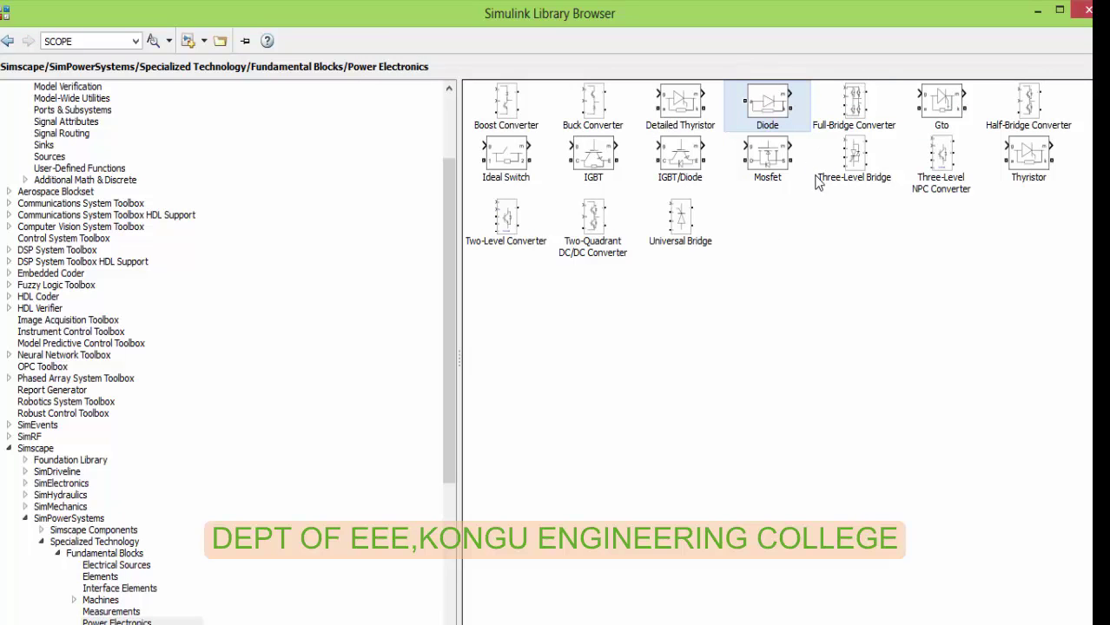
Step: Add Series RLC Branch, Current Measurement and Voltage Measurement blocks to the model
{"action": "left_click", "coordinate": [8, 42]}
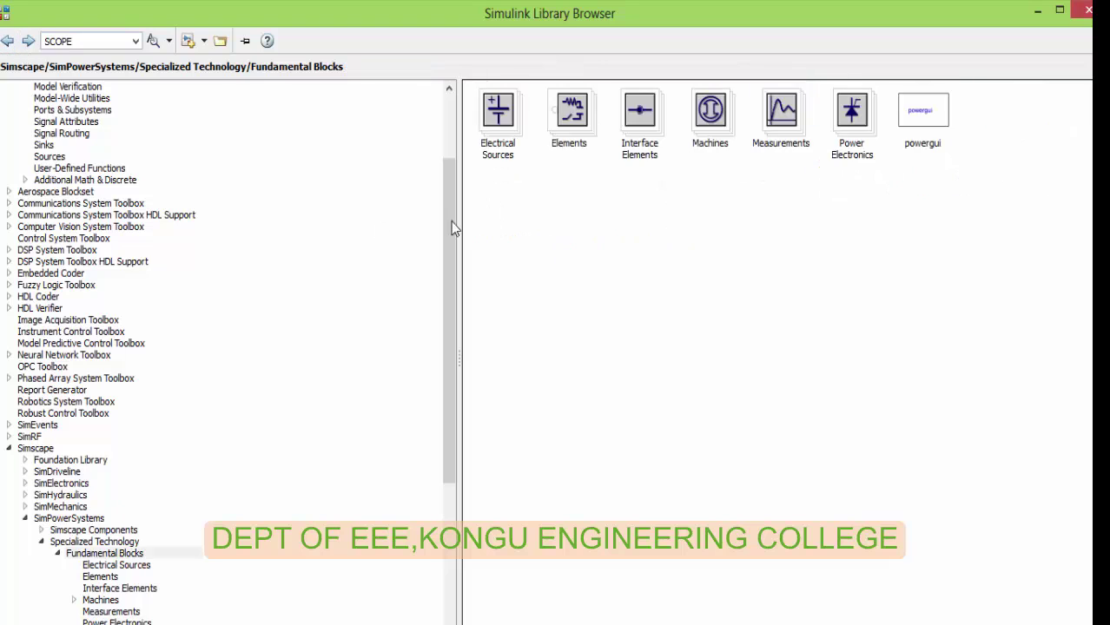
{"action": "double_click", "coordinate": [571, 128]}
{"action": "right_click", "coordinate": [892, 248]}
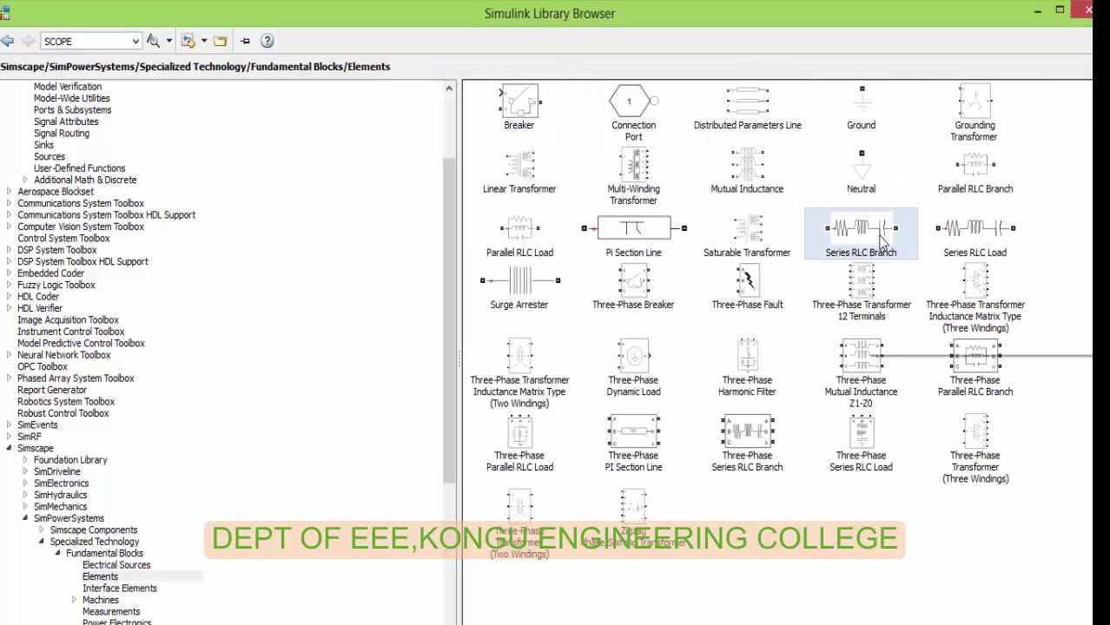
{"action": "left_click", "coordinate": [892, 247]}
{"action": "left_click", "coordinate": [9, 42]}
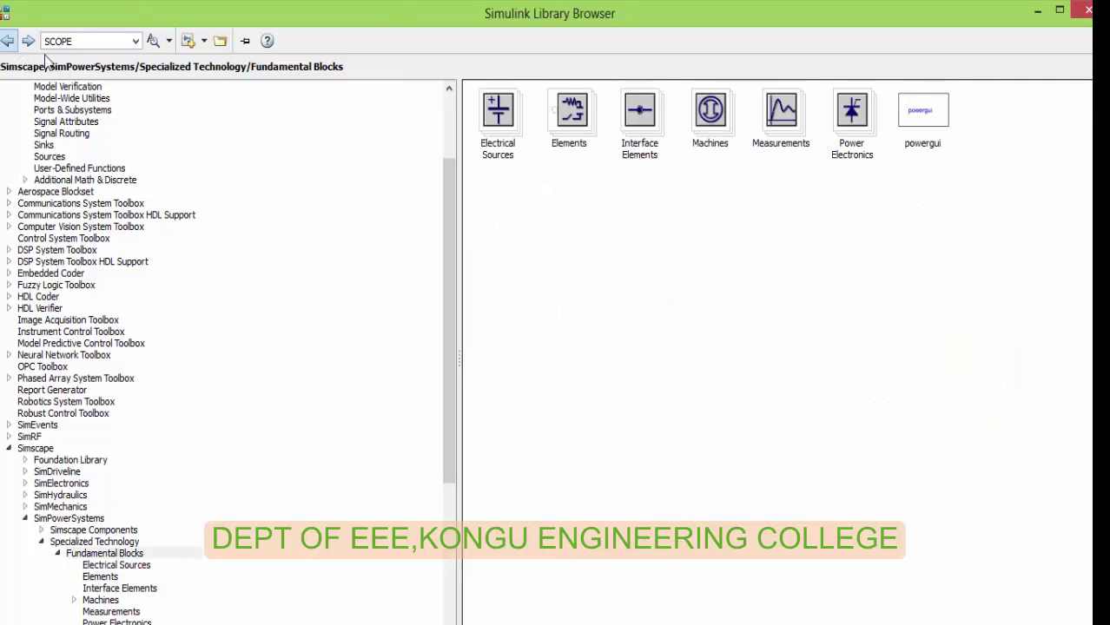
{"action": "left_click", "coordinate": [762, 121]}
{"action": "double_click", "coordinate": [763, 121]}
{"action": "right_click", "coordinate": [547, 117]}
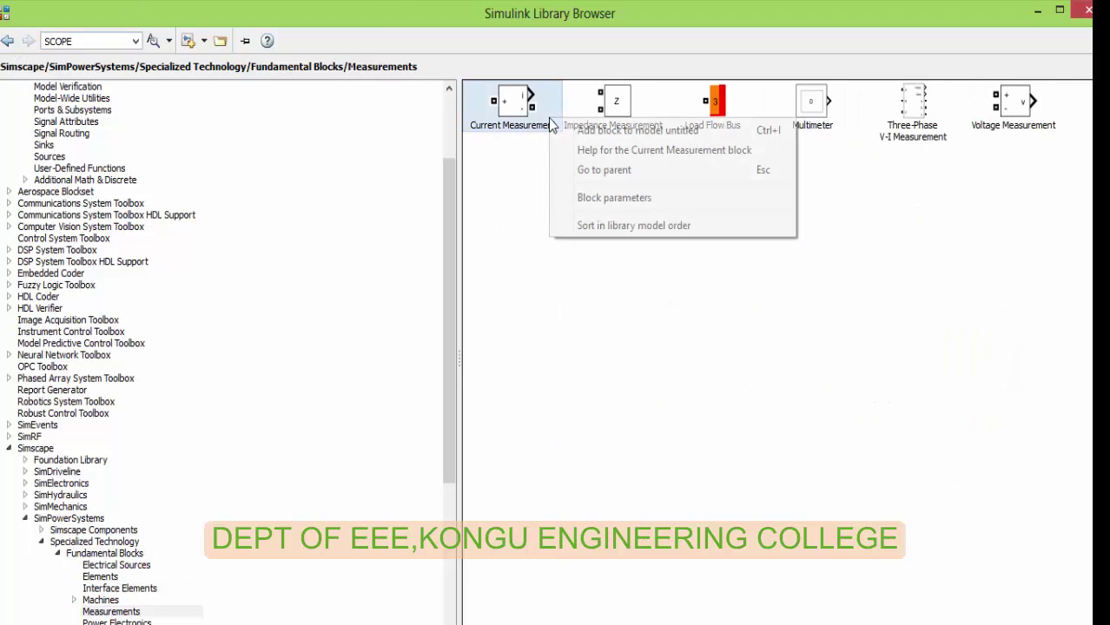
{"action": "left_click", "coordinate": [831, 152]}
{"action": "left_click", "coordinate": [1012, 104]}
{"action": "right_click", "coordinate": [1007, 109]}
{"action": "left_click", "coordinate": [998, 139]}
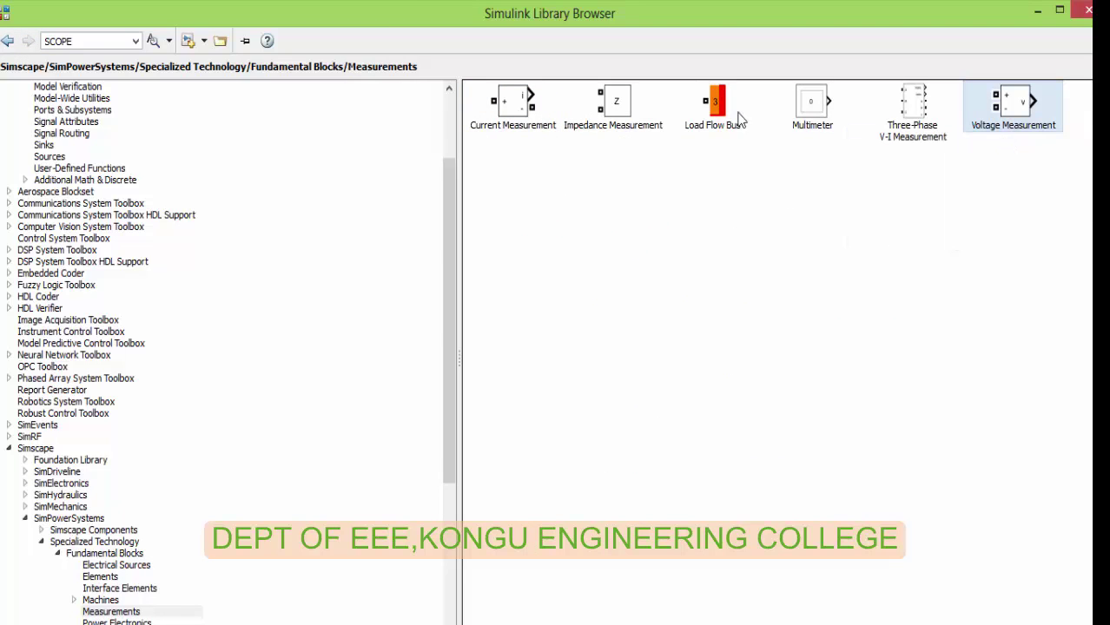
Step: Search the library for SCOPE and add the Simulink Scope block to the model
{"action": "left_click", "coordinate": [152, 40]}
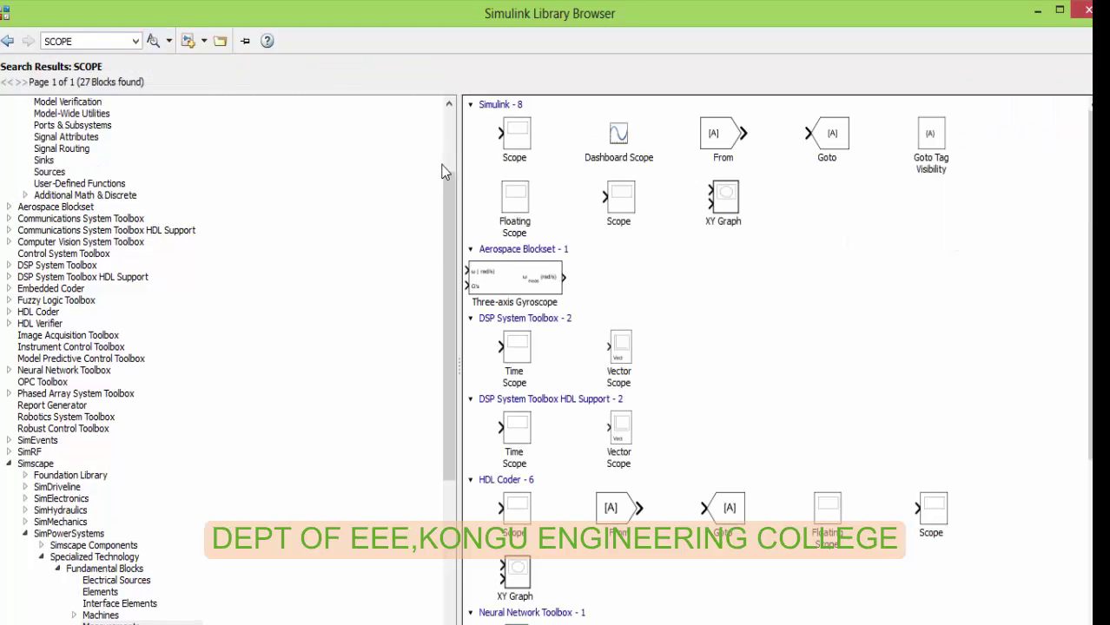
{"action": "left_click", "coordinate": [531, 137]}
{"action": "right_click", "coordinate": [533, 137]}
{"action": "left_click", "coordinate": [591, 143]}
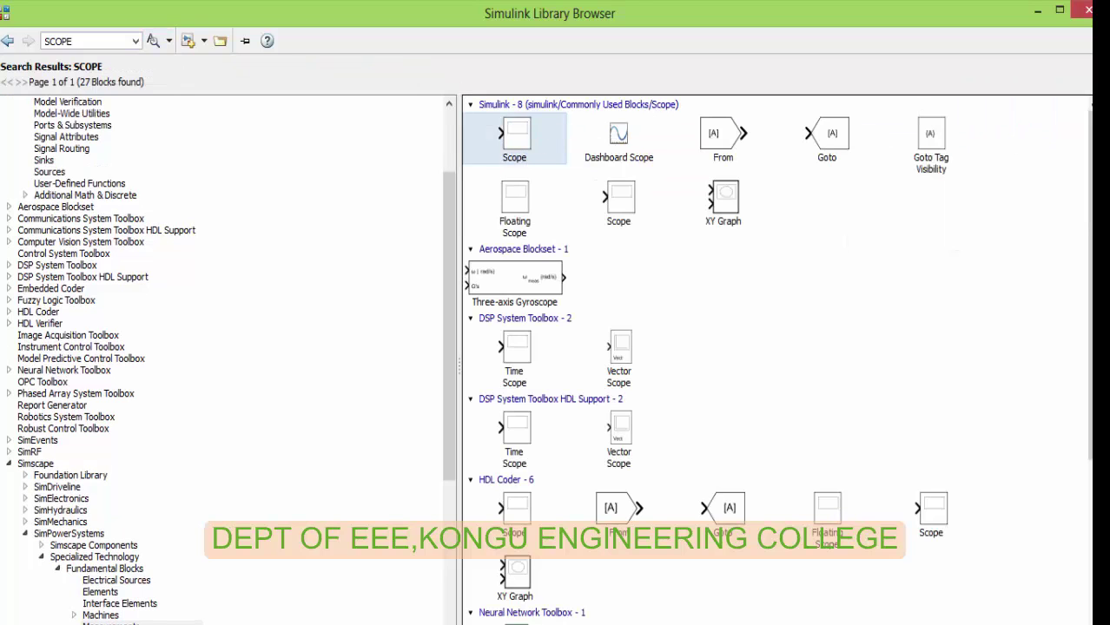
Step: Spread the stacked Scope, measurement, RLC, Diode and DC source blocks apart and fit the view
{"action": "left_click", "coordinate": [1037, 11]}
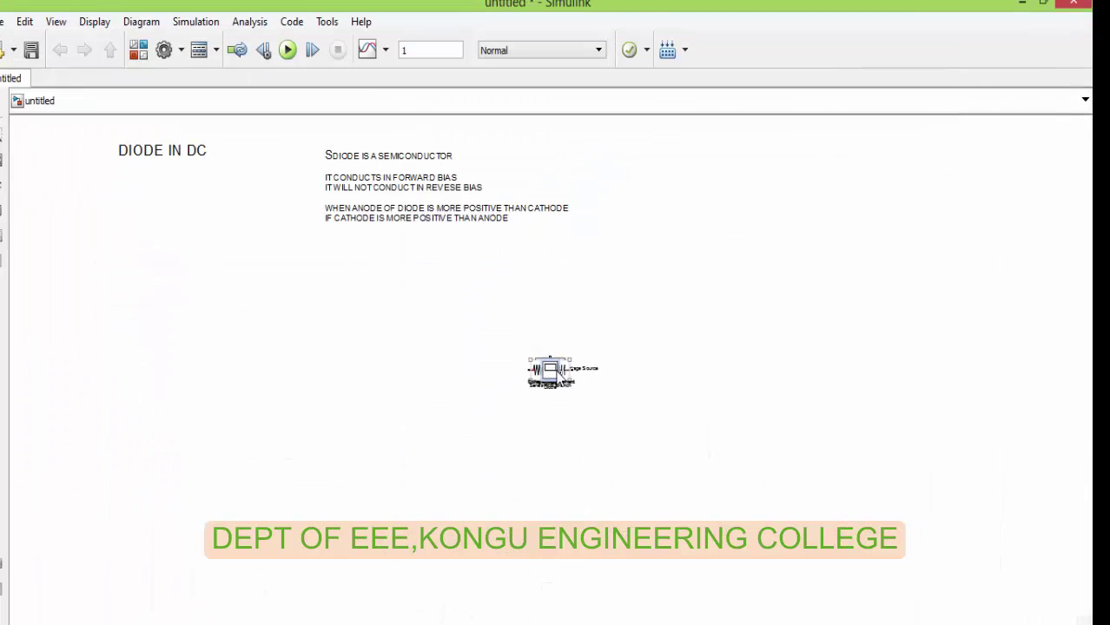
{"action": "left_click_drag", "start_coordinate": [550, 365], "coordinate": [470, 271]}
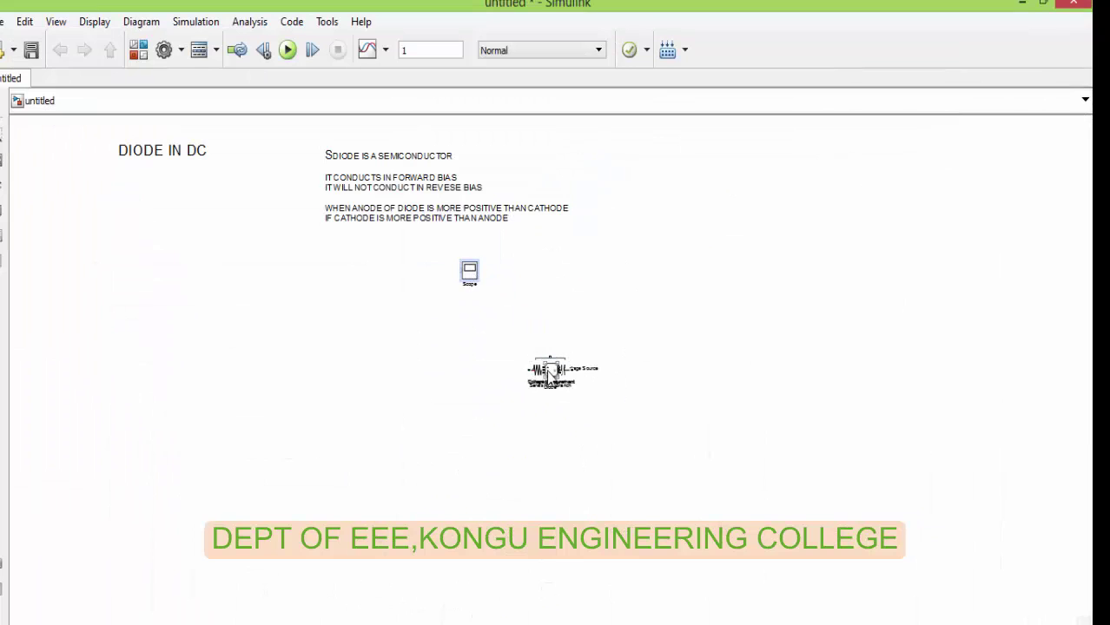
{"action": "left_click_drag", "start_coordinate": [551, 368], "coordinate": [582, 271]}
{"action": "left_click_drag", "start_coordinate": [550, 368], "coordinate": [295, 280]}
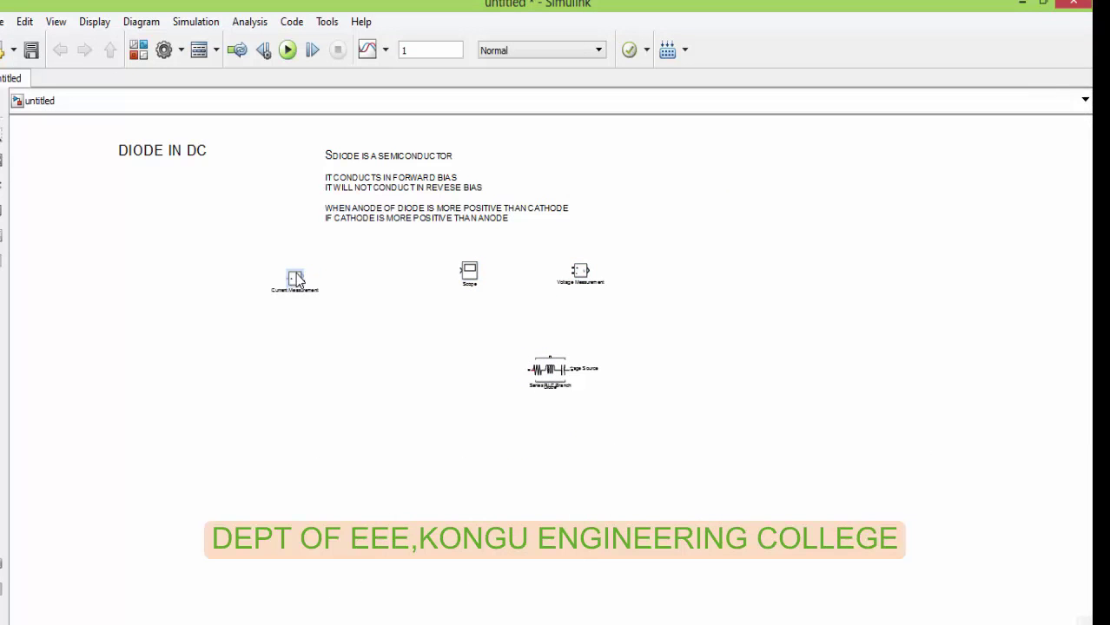
{"action": "left_click_drag", "start_coordinate": [550, 368], "coordinate": [419, 349]}
{"action": "left_click_drag", "start_coordinate": [550, 368], "coordinate": [68, 325]}
{"action": "scroll", "coordinate": [67, 325], "scroll_direction": "up", "scroll_amount": 2}
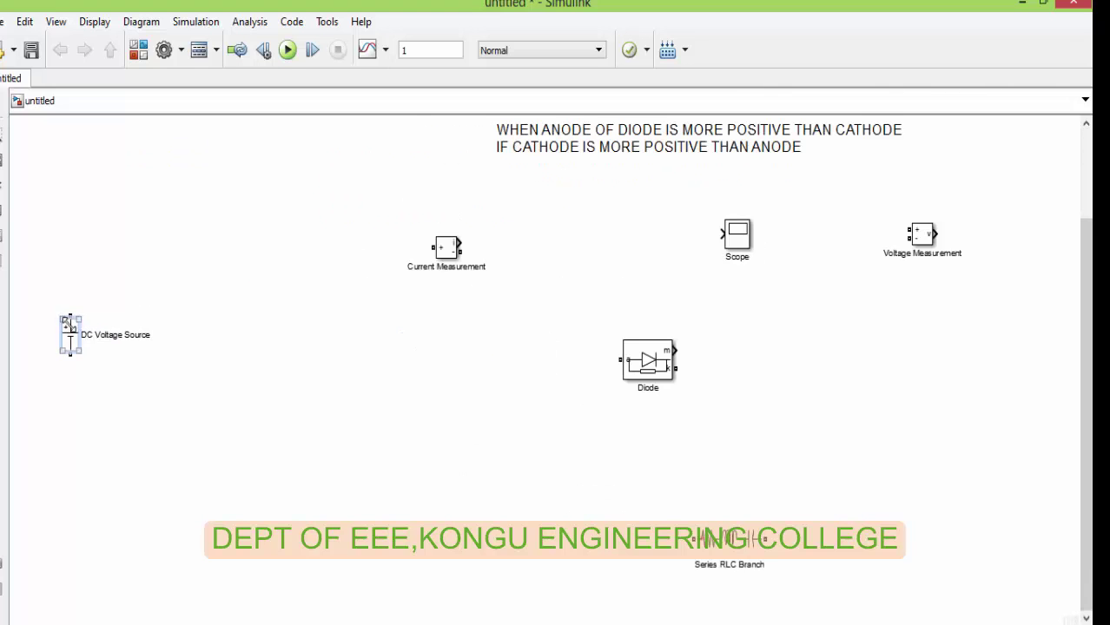
{"action": "scroll", "coordinate": [70, 328], "scroll_direction": "down", "scroll_amount": 1}
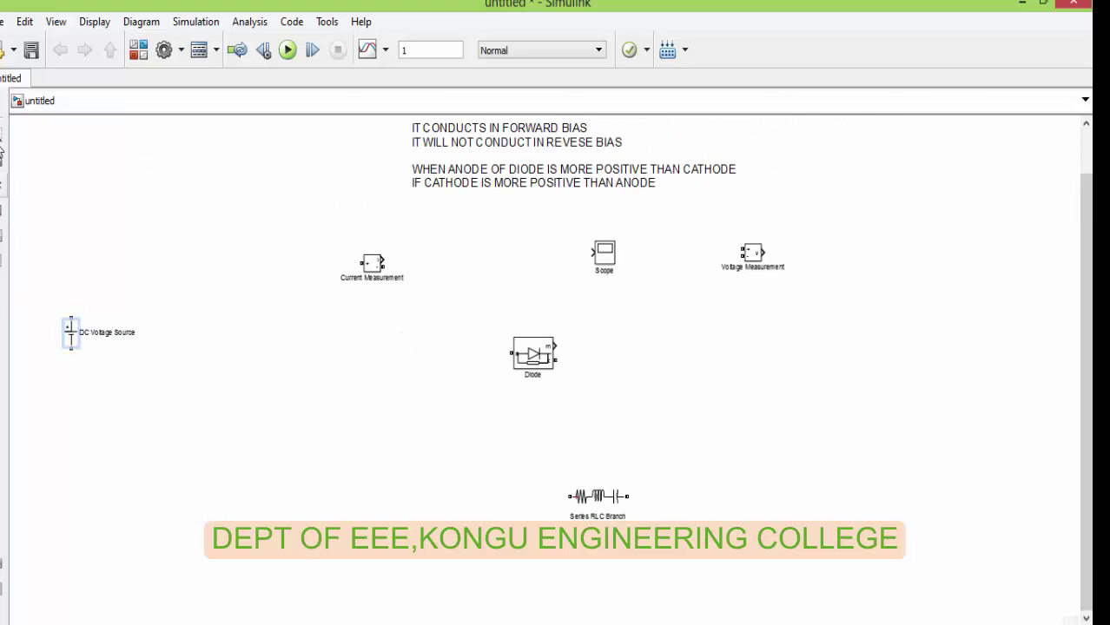
{"action": "key", "text": "space"}
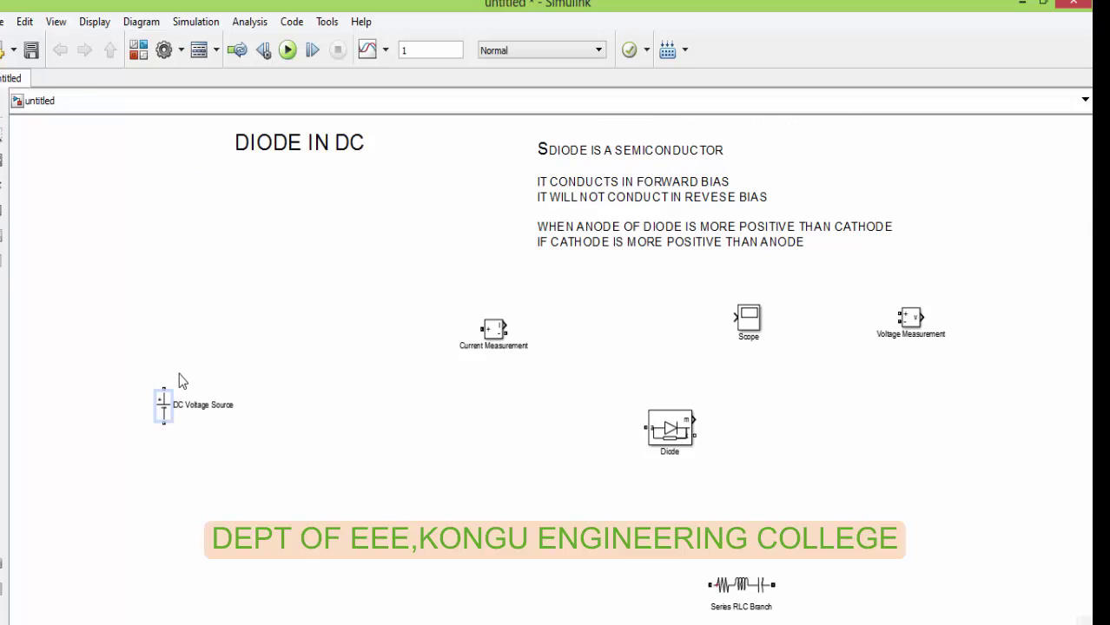
Step: Enlarge the DC Voltage Source, move Current Measurement above it, and the Diode beside the Scope
{"action": "left_click", "coordinate": [171, 416]}
{"action": "left_click_drag", "start_coordinate": [170, 423], "coordinate": [86, 391]}
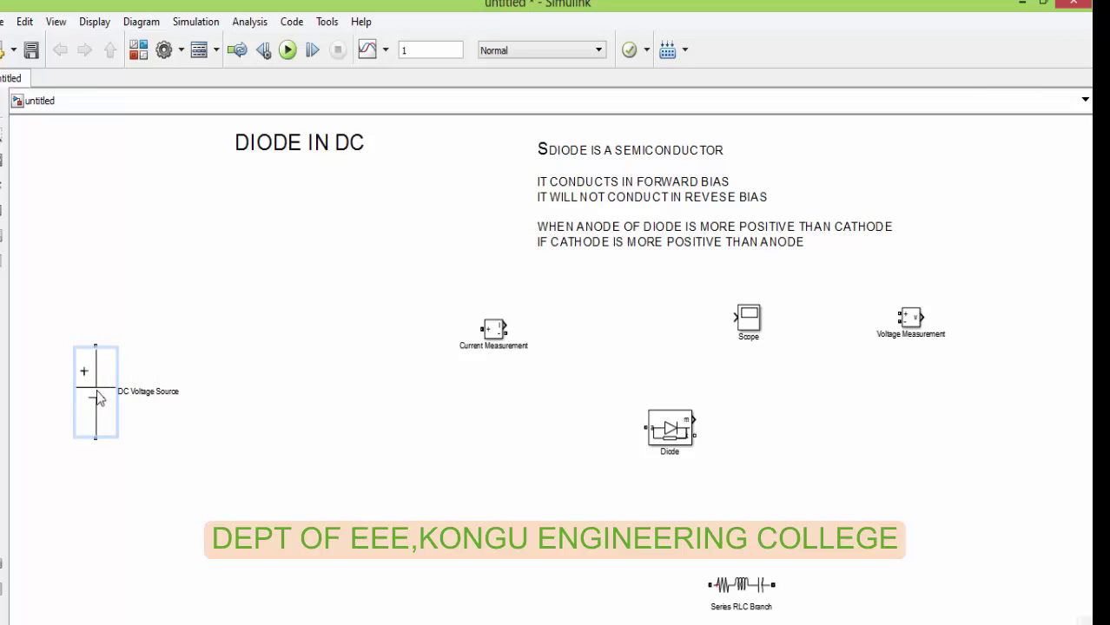
{"action": "left_click", "coordinate": [498, 331]}
{"action": "left_click_drag", "start_coordinate": [500, 334], "coordinate": [215, 303]}
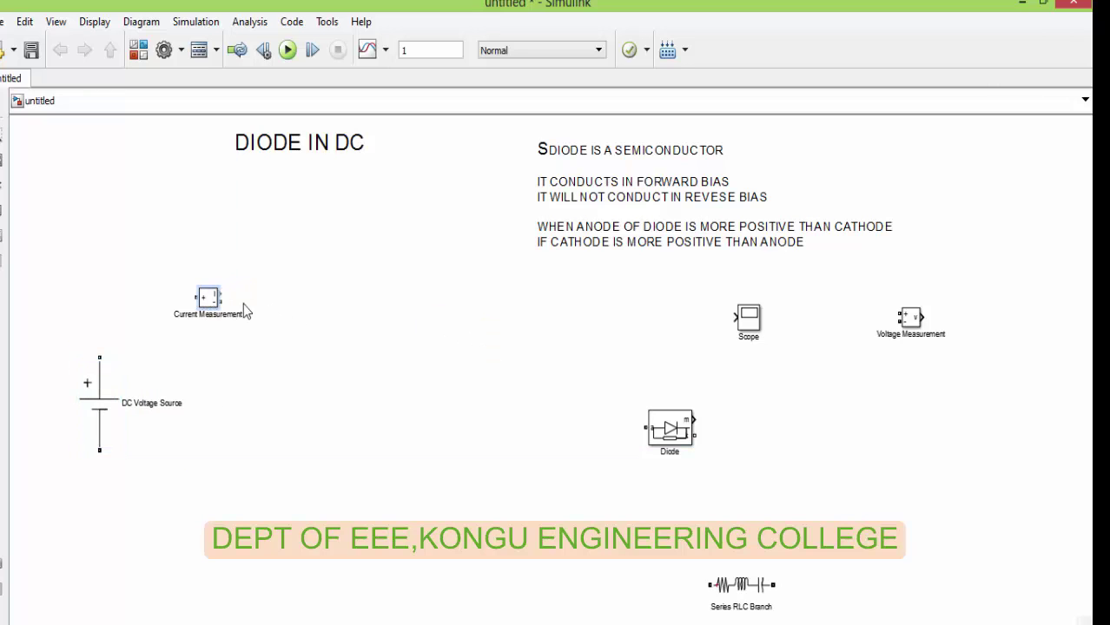
{"action": "left_click_drag", "start_coordinate": [671, 430], "coordinate": [498, 350]}
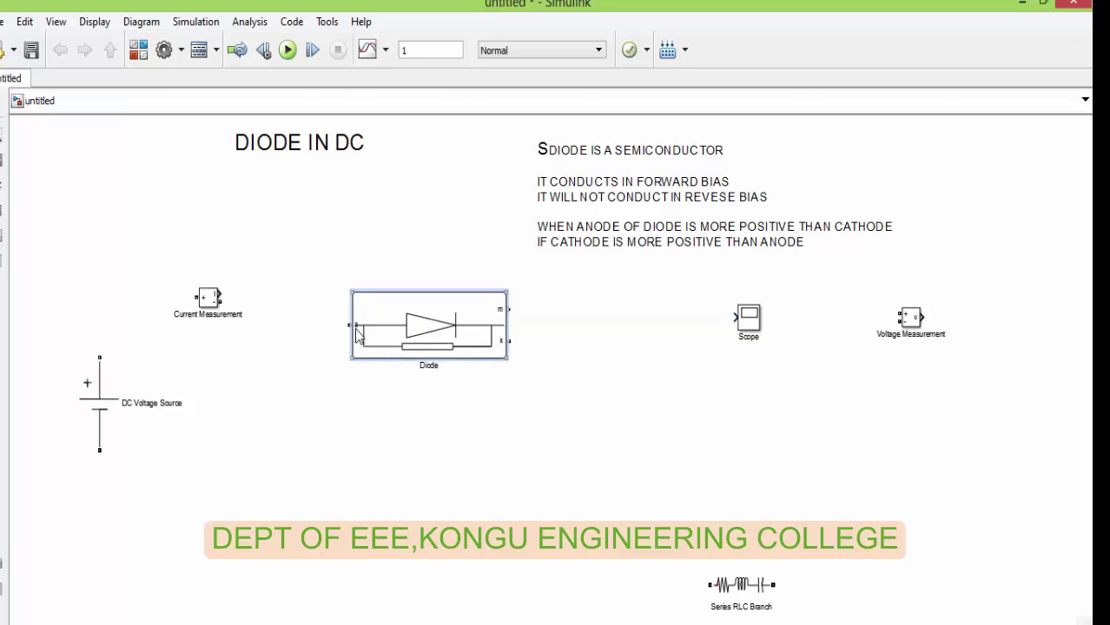